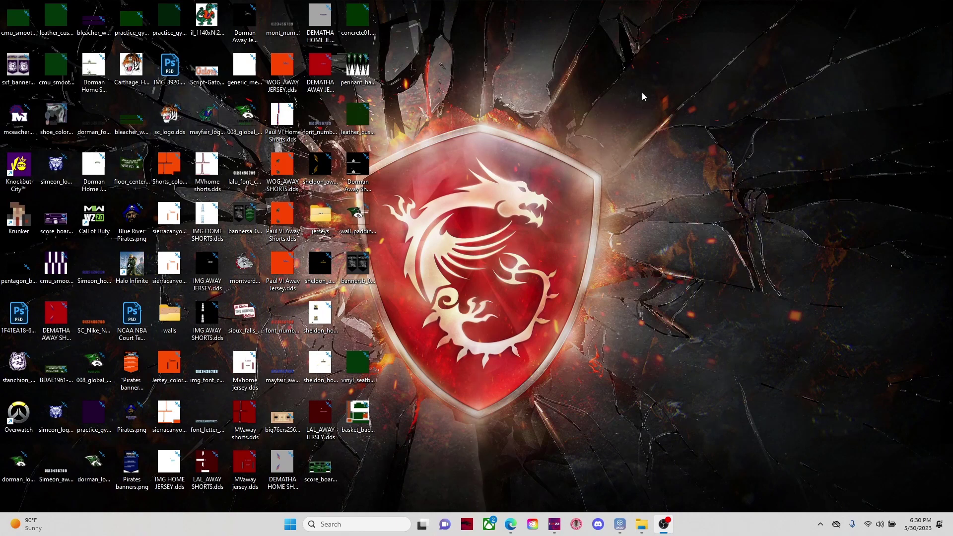
Browse the Teams list past Mt. Christine Dogs and Blue River Pirates to Spring Hill Gators, then minimize NBA2K Tools
left_click(511, 524)
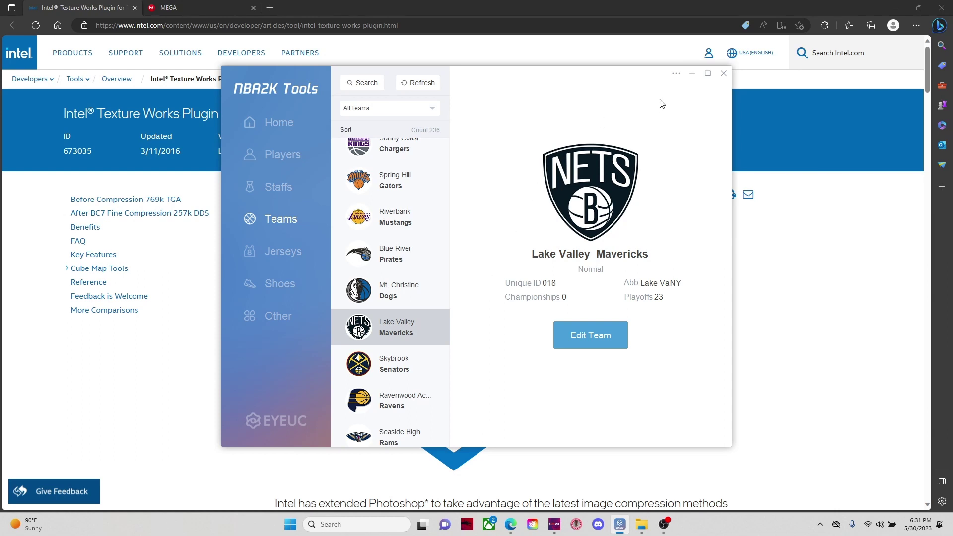
left_click(406, 300)
left_click(396, 247)
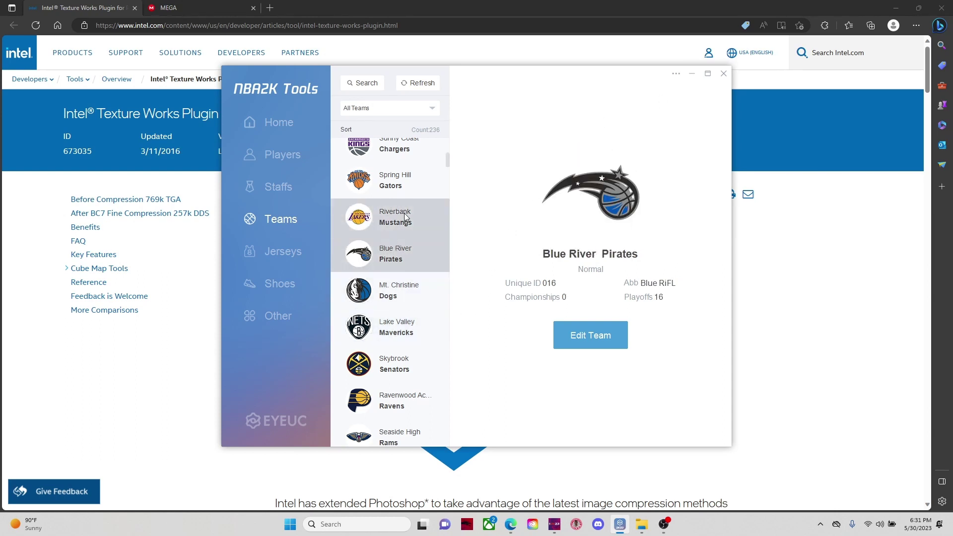
left_click(397, 181)
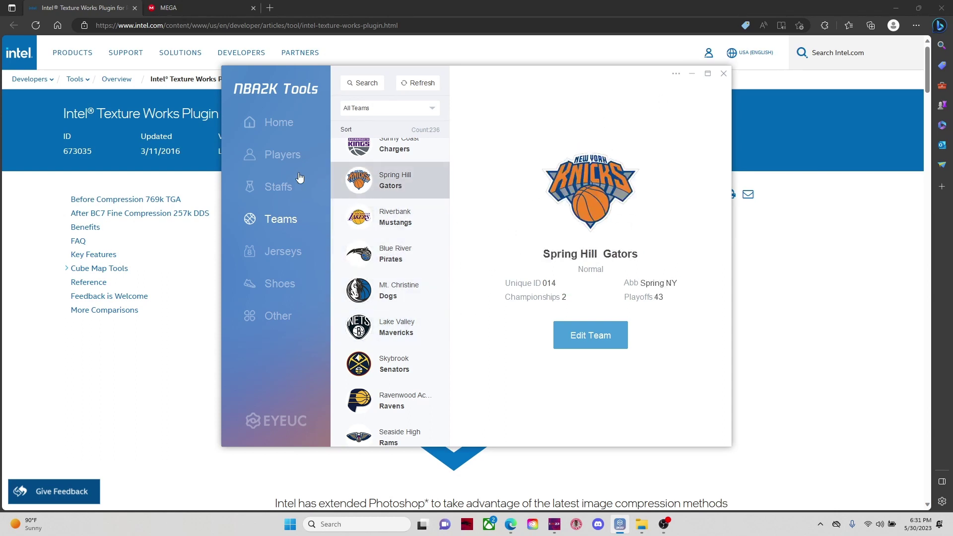
left_click(691, 74)
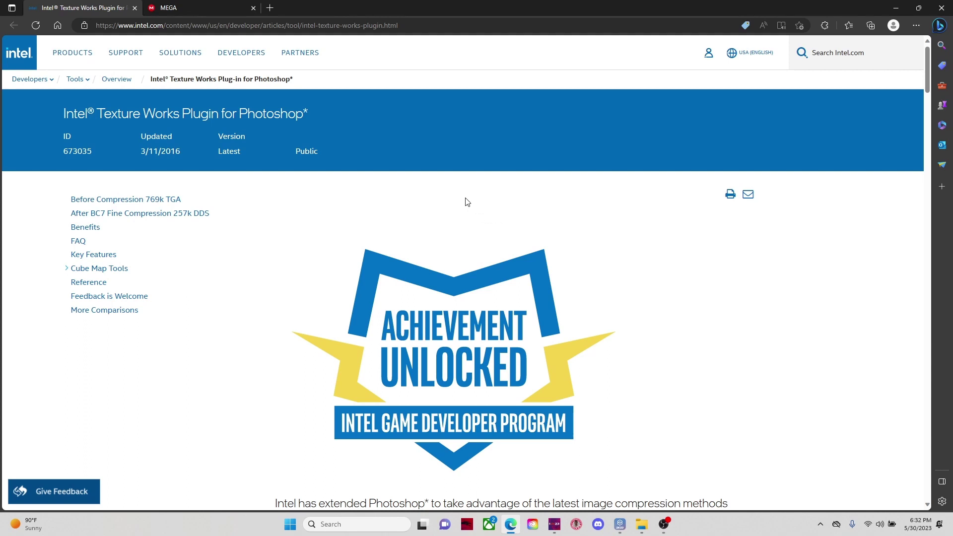
Scroll the Intel Texture Works plugin page down to the Download Plugin link
scroll(326, 214, "down", 1)
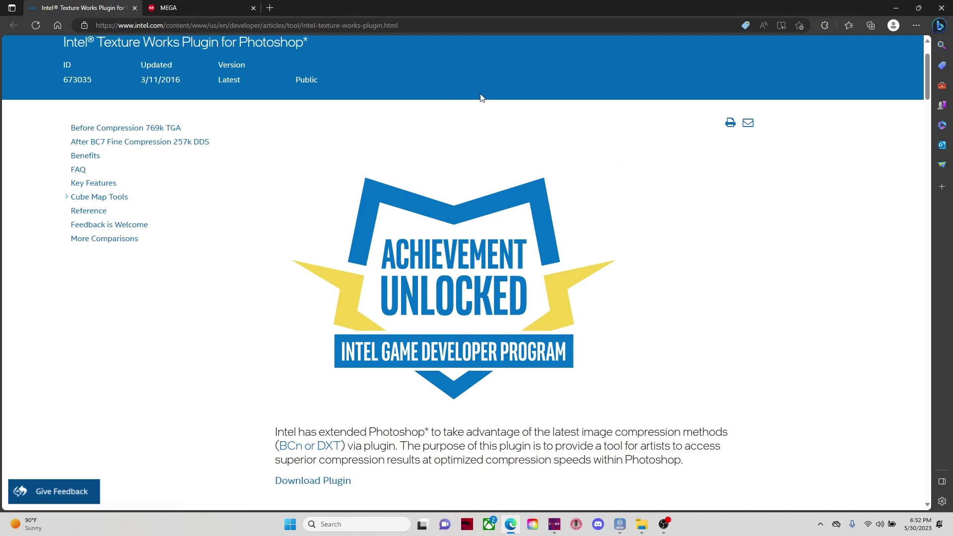
Minimize Edge, open the Small Arena folder, and switch to NBA2K Tools
left_click(896, 8)
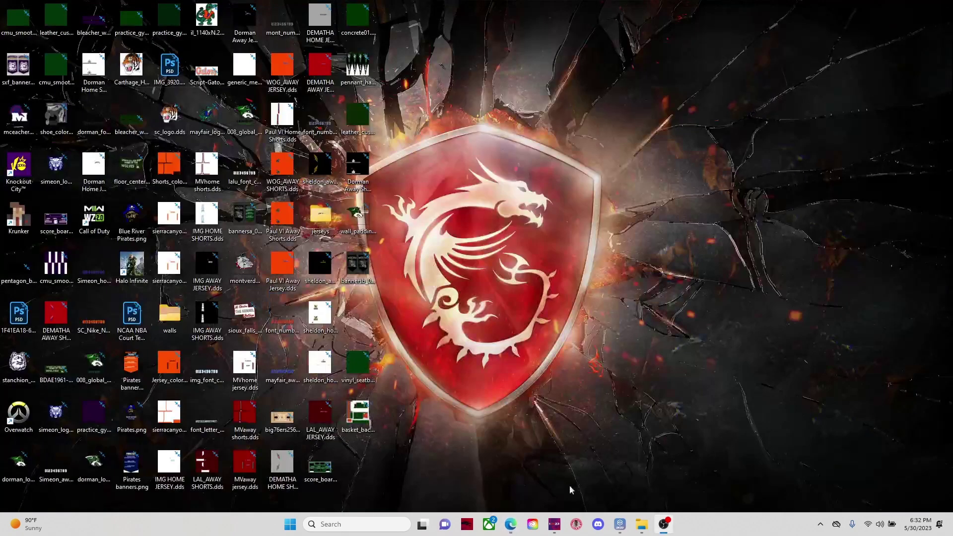
left_click(639, 525)
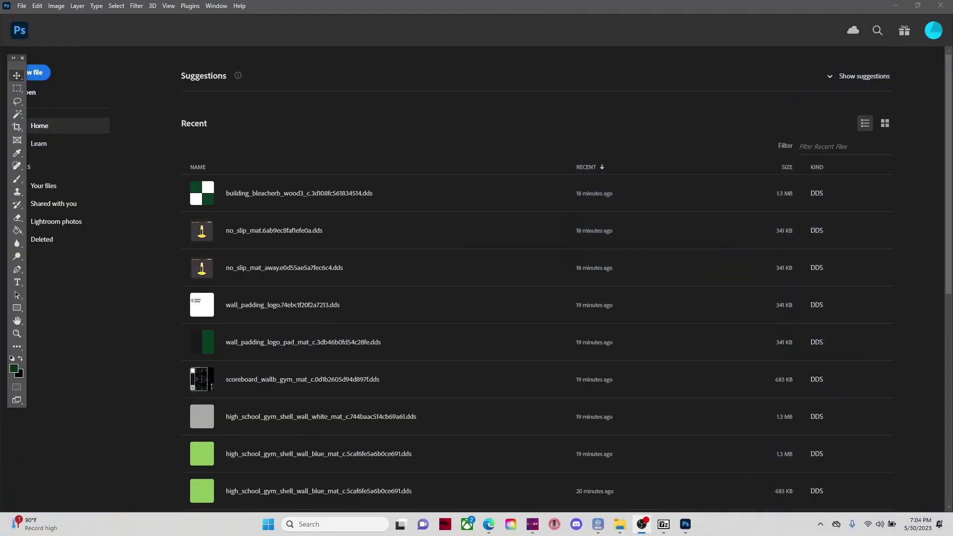
key("alt+Tab")
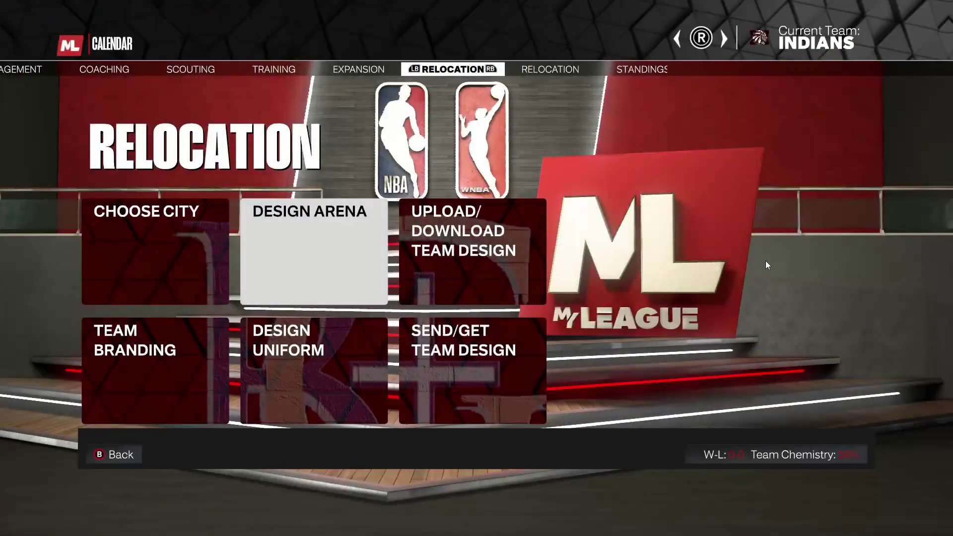
key("Return")
key("Down")
key("Return")
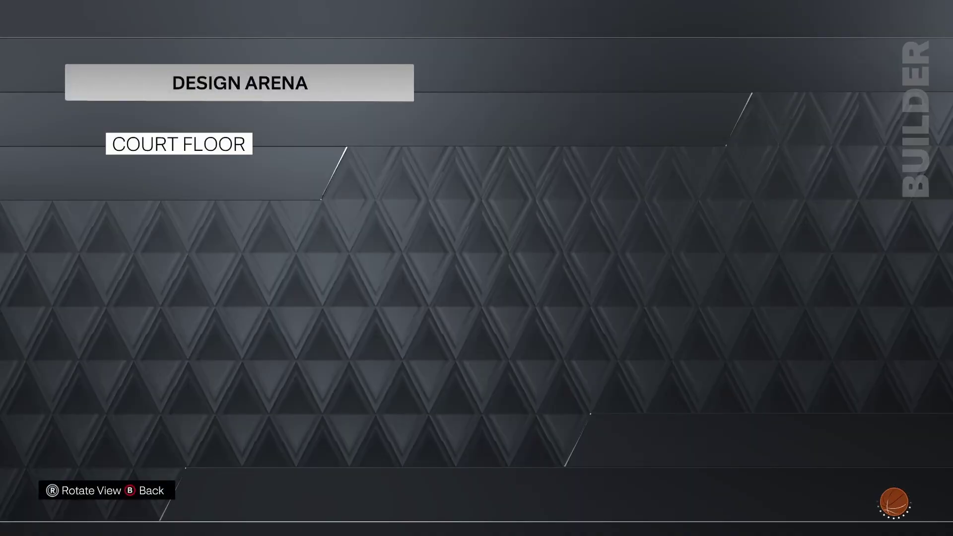
key("Right")
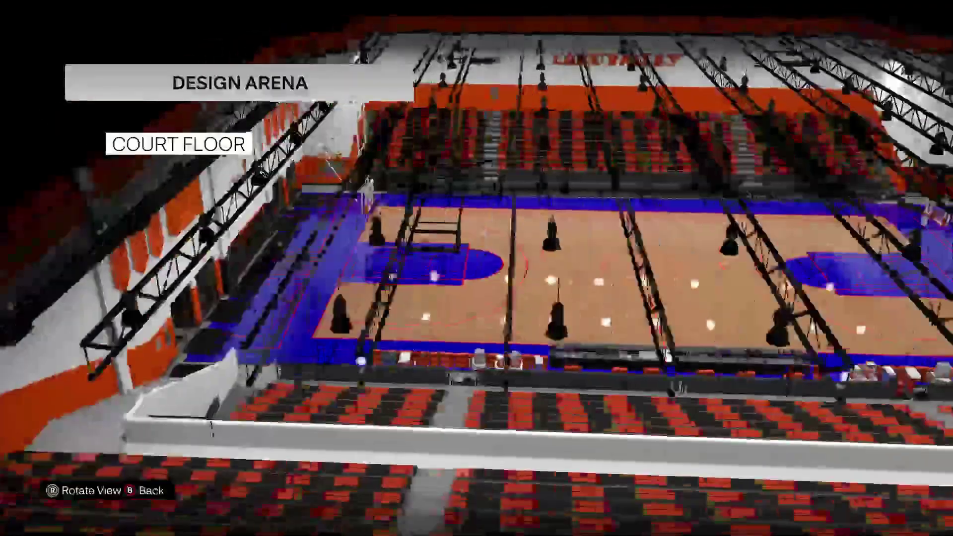
key("Right")
key("Right")
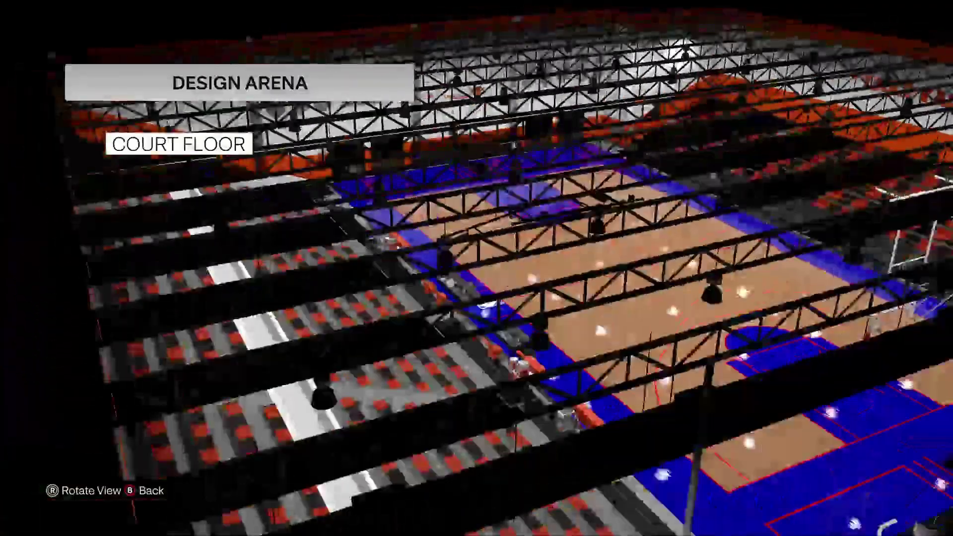
key("Right")
key("Right")
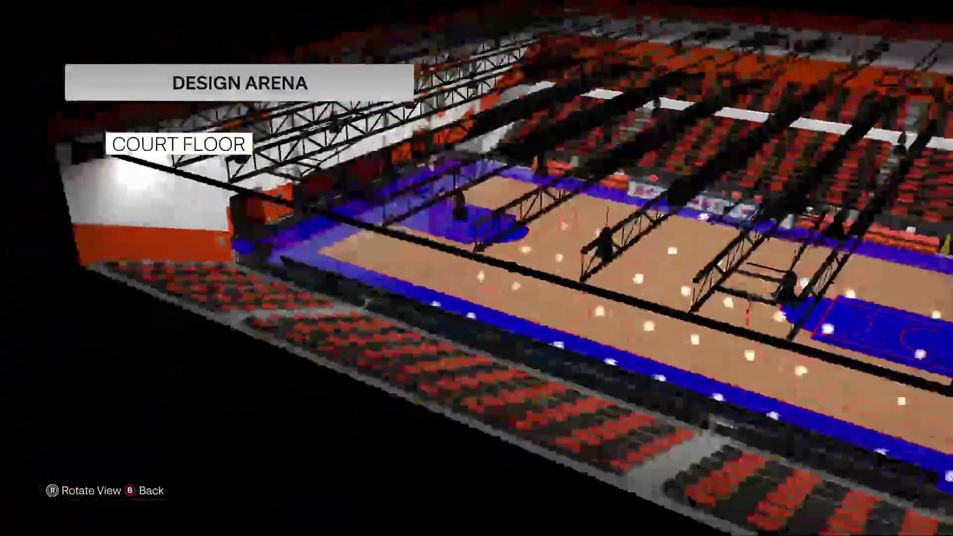
key("Right")
key("Right")
key("Right")
key("Right")
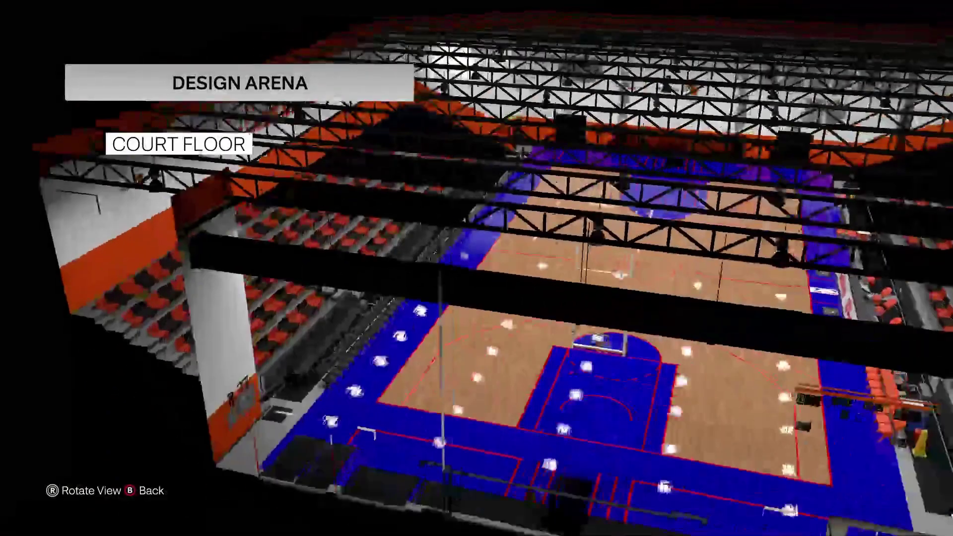
key("Right")
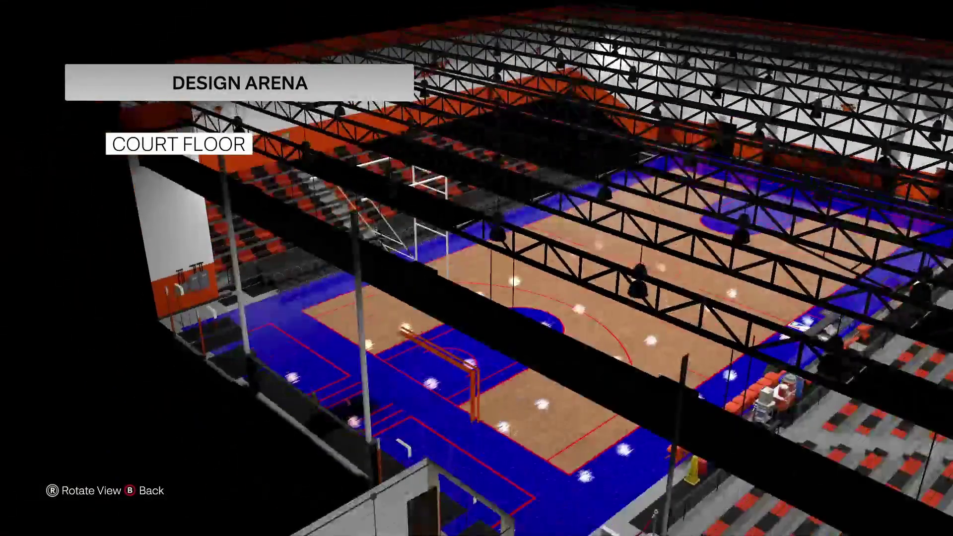
key("Right")
key("Right")
key("Right")
key("Right")
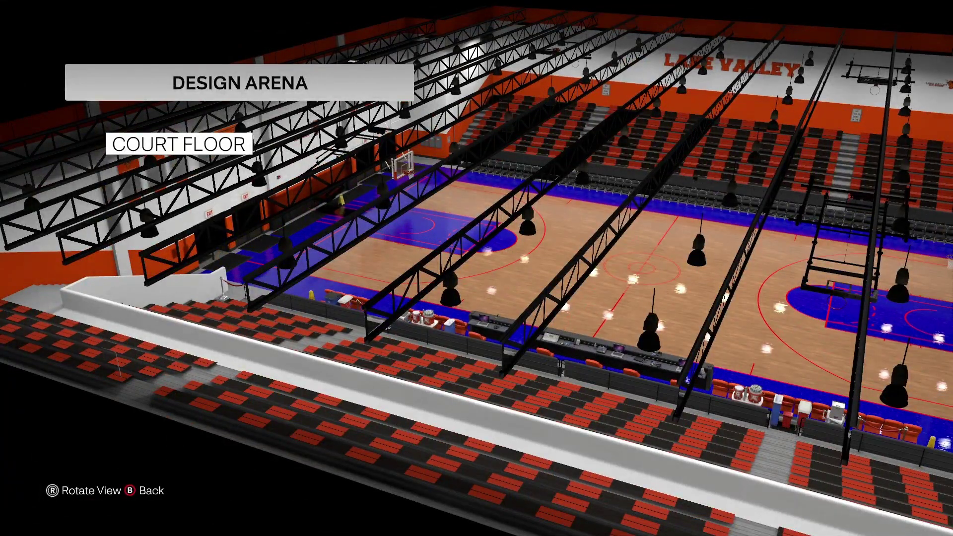
key("Right")
key("Right")
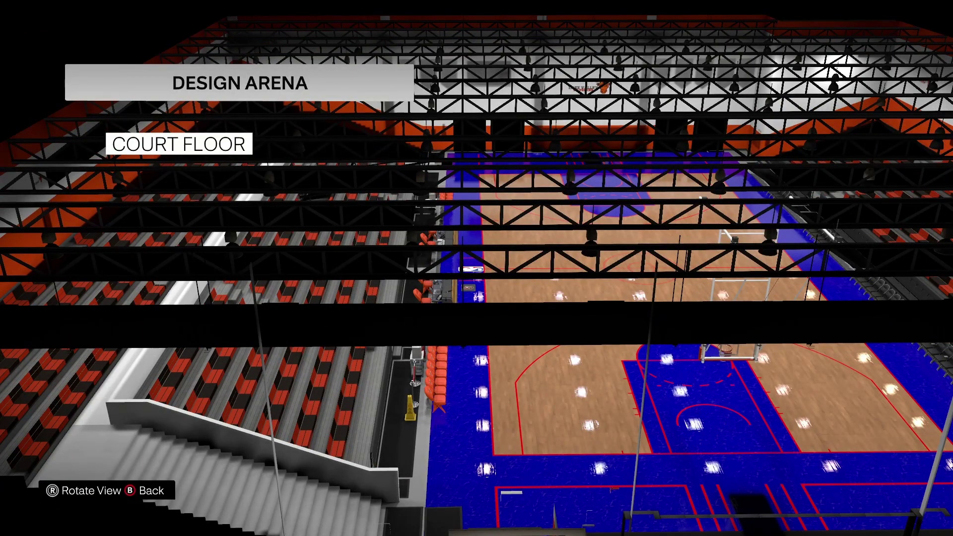
key("Right")
key("Right")
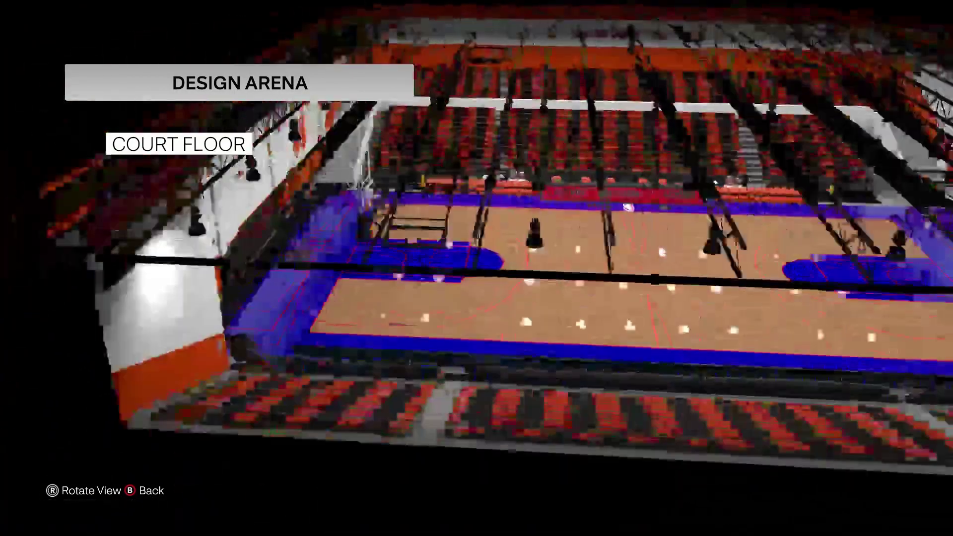
key("Escape")
key("Return")
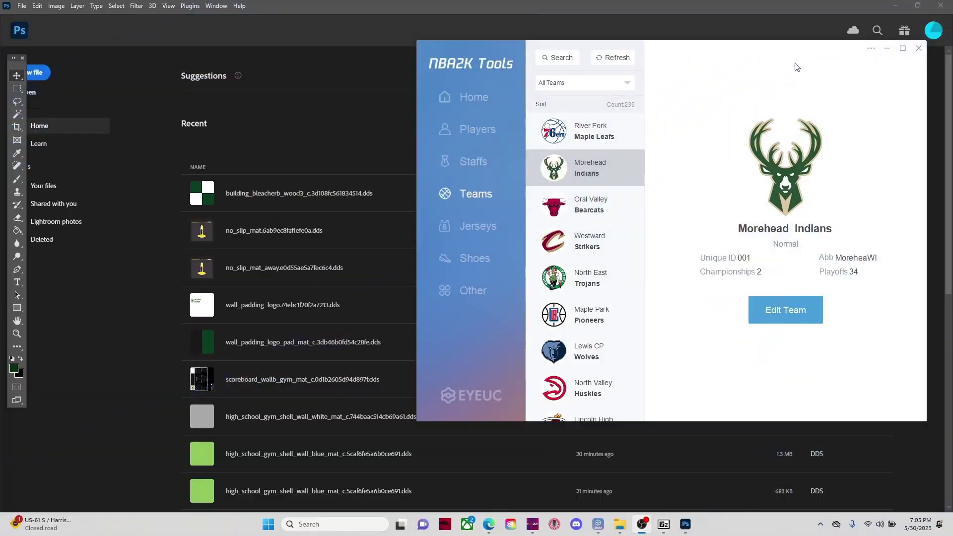
Minimize NBA2K Tools to uncover Photoshop's recent DDS files
left_click(780, 54)
left_click(887, 48)
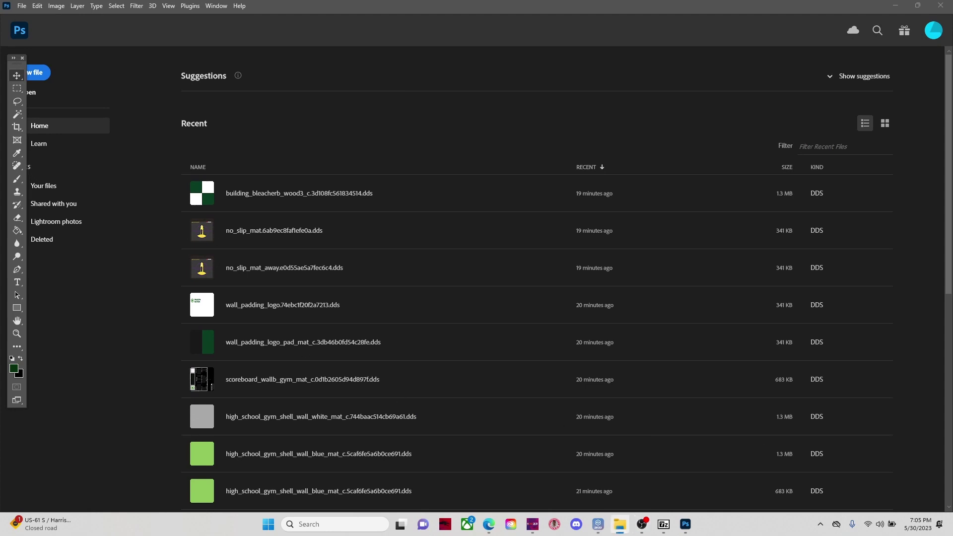
Maximize the Mods hsh folder window and open s001.iff in the archive manager
key("alt+Tab")
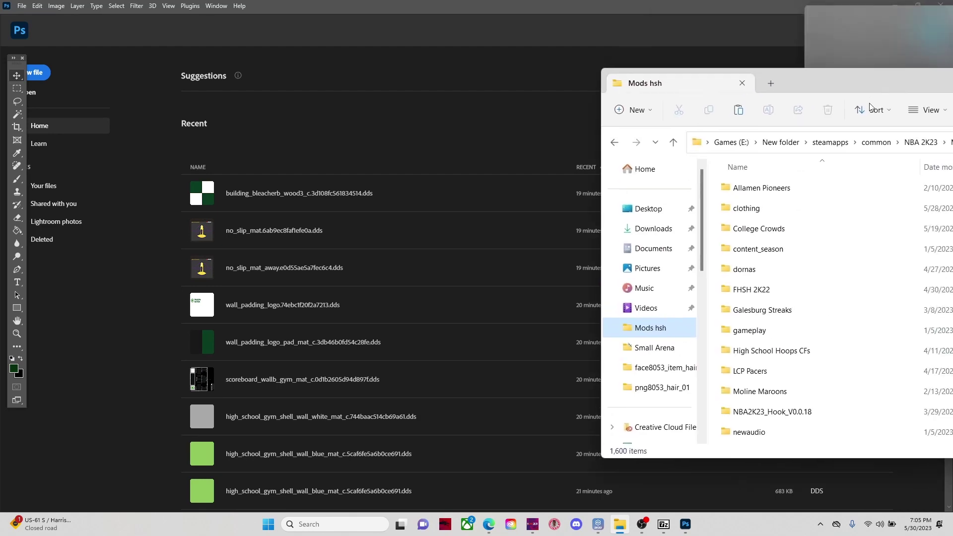
left_click_drag(838, 74, 502, 88)
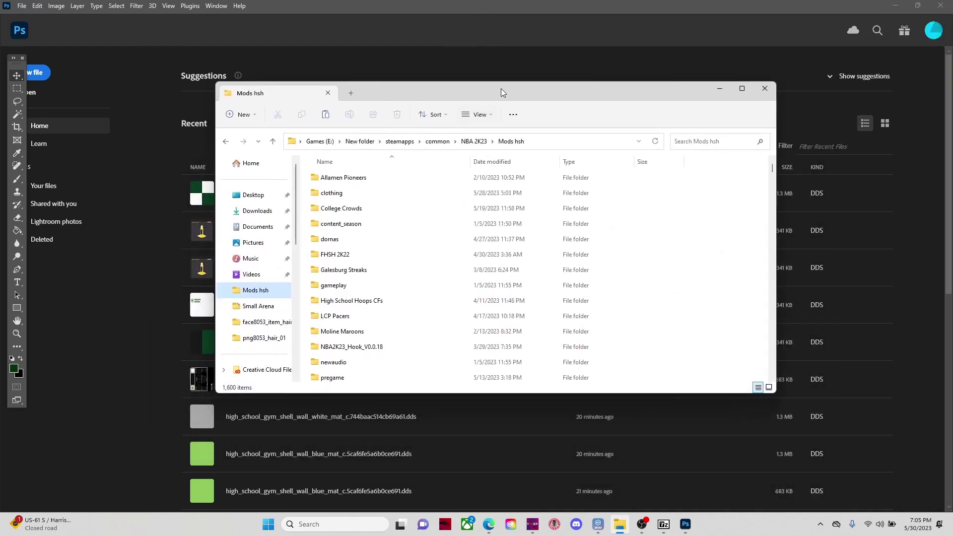
left_click(741, 90)
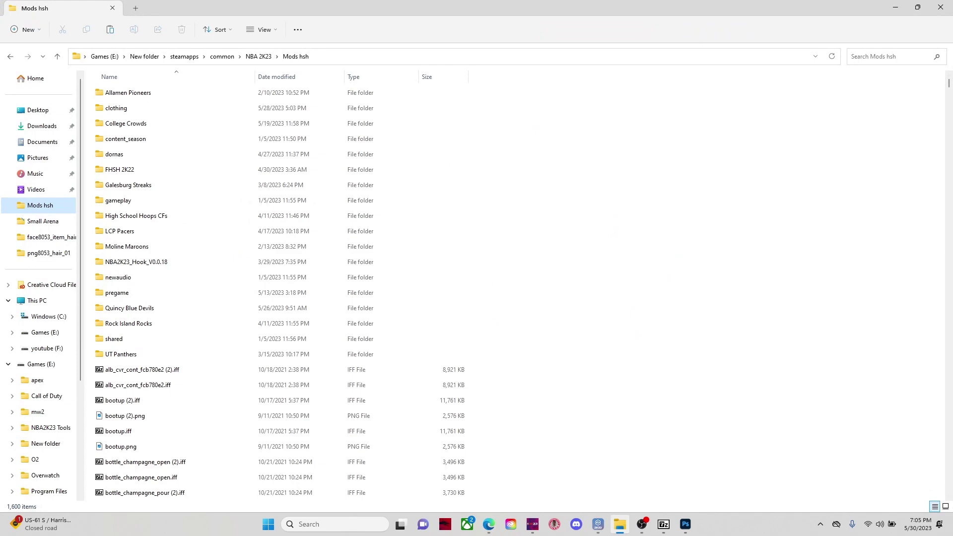
left_click_drag(949, 84, 872, 309)
left_click_drag(946, 92, 871, 445)
left_click_drag(948, 83, 889, 411)
scroll(889, 442, "up", 10)
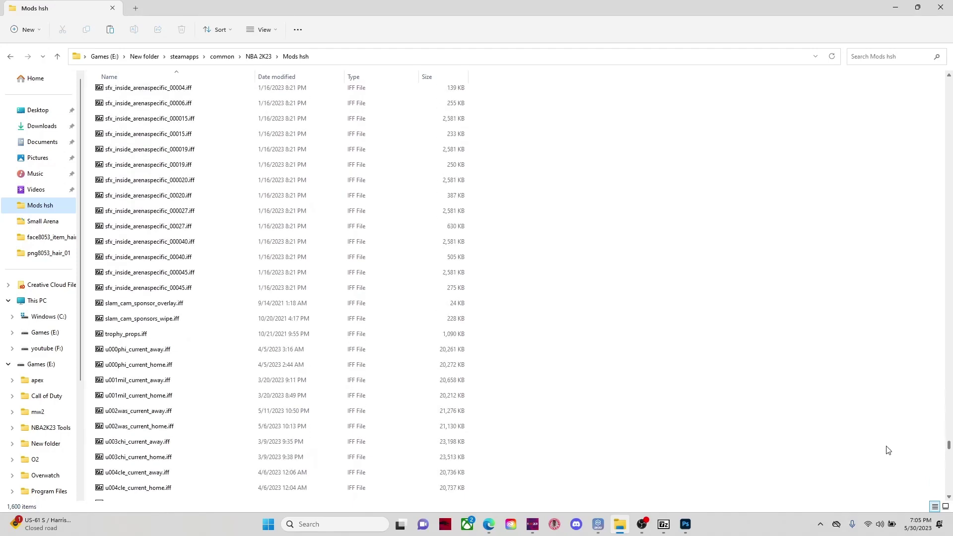
scroll(889, 440, "down", 7)
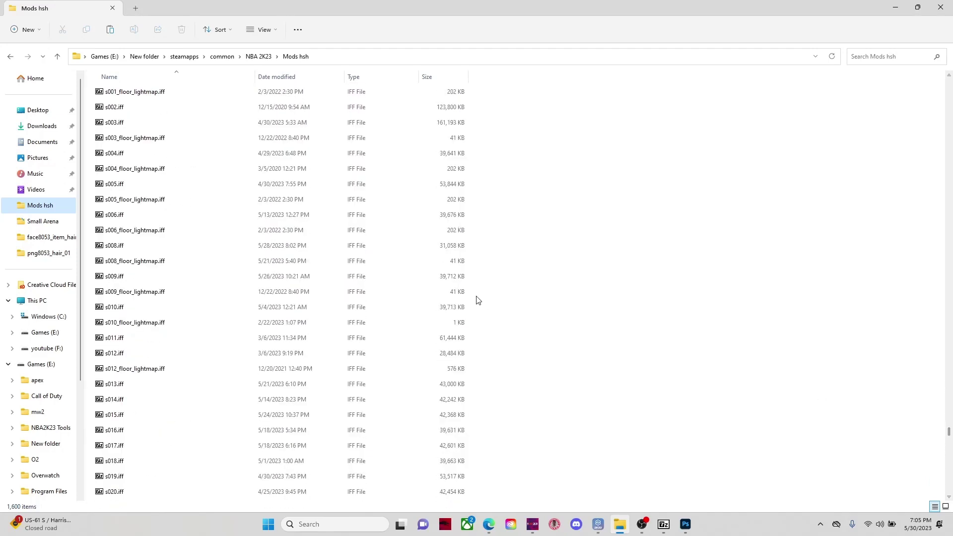
scroll(249, 208, "up", 3)
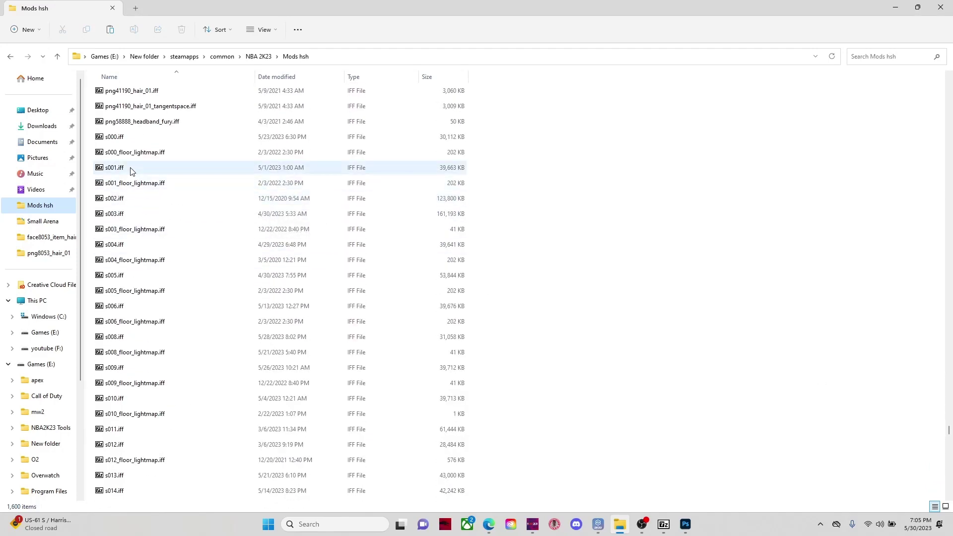
double_click(147, 171)
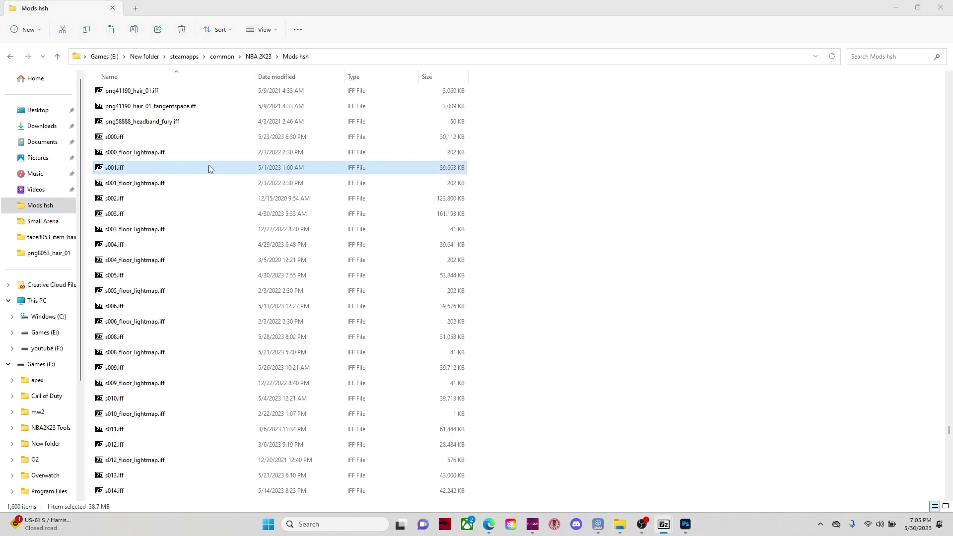
left_click_drag(943, 9, 721, 37)
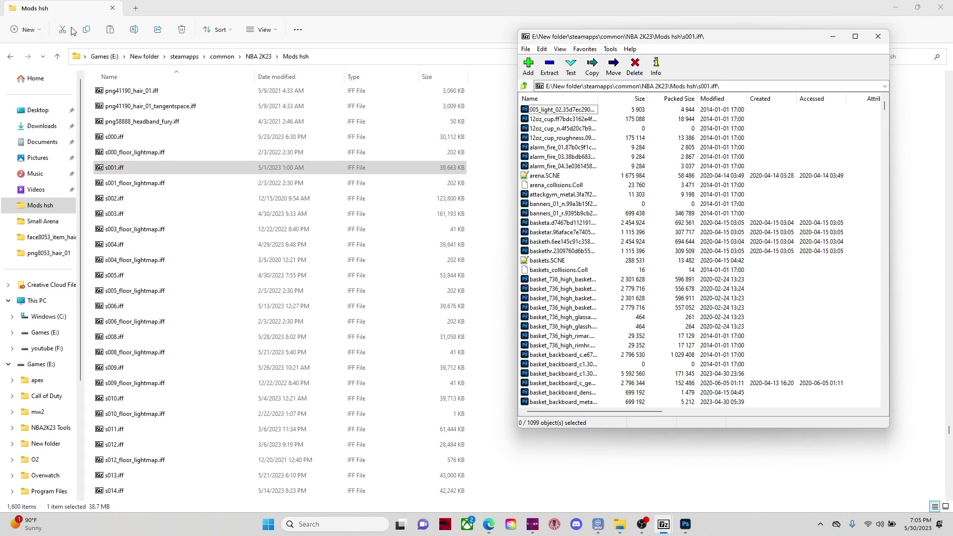
Open the Small Arena folder and select the cmu_smooth_16in_blue texture
left_click(135, 8)
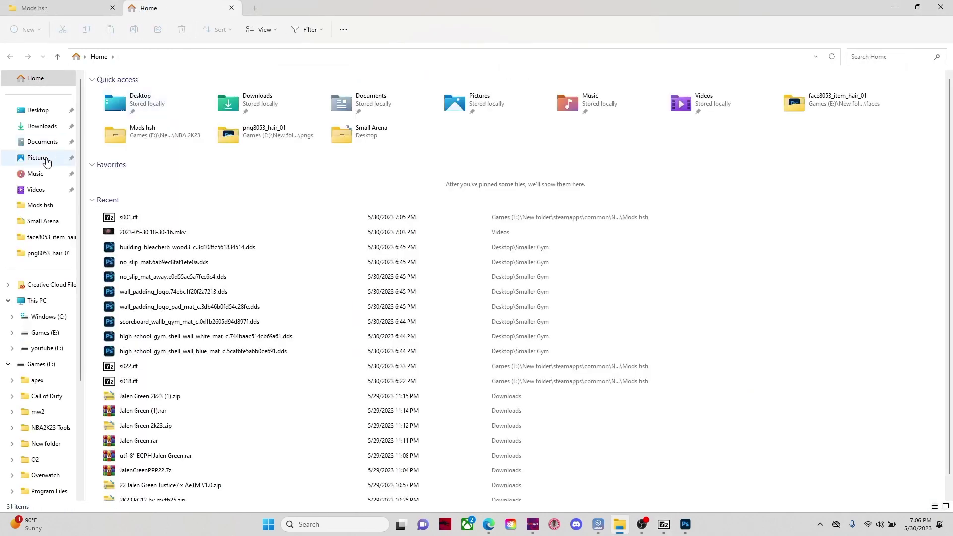
left_click(39, 225)
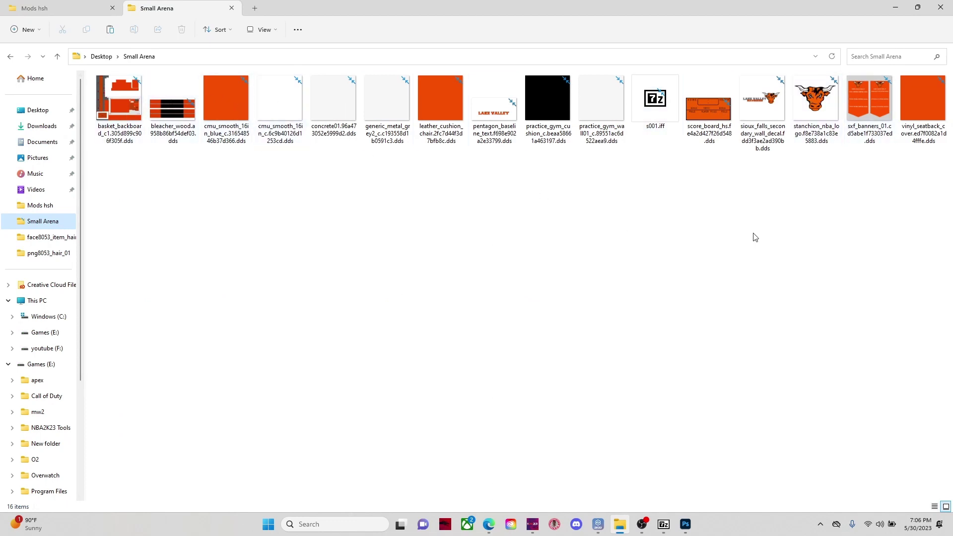
left_click(226, 100)
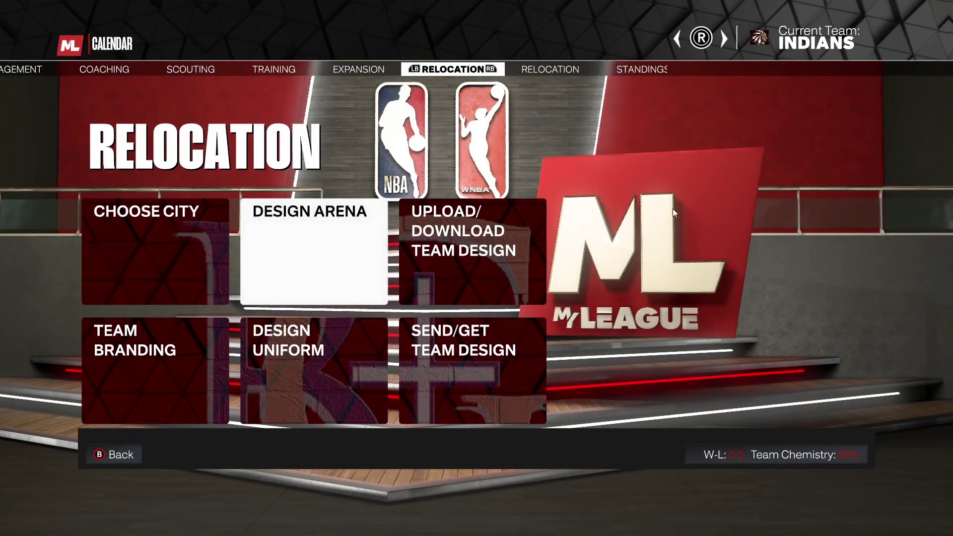
Choose Design Arena on the Relocation screen and open the floor designer to preview the arena
key("Return")
key("Down")
key("Down")
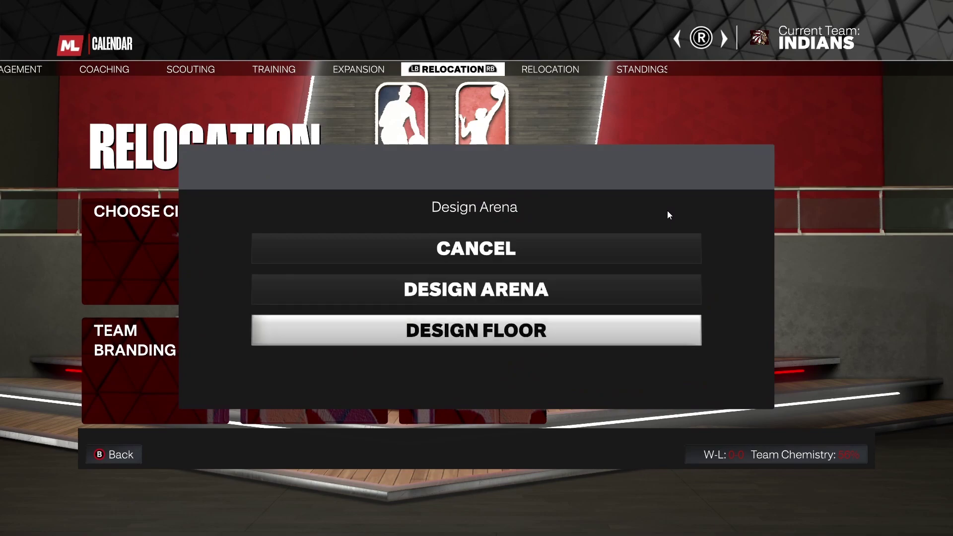
key("Return")
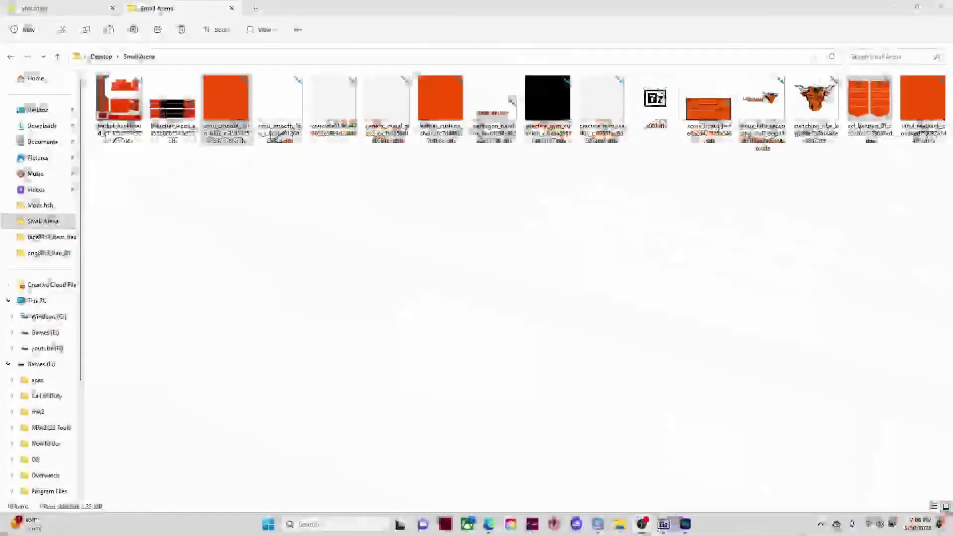
Open cmu_smooth_16in_blue.dds in Photoshop without separate mip-map layers
double_click(221, 106)
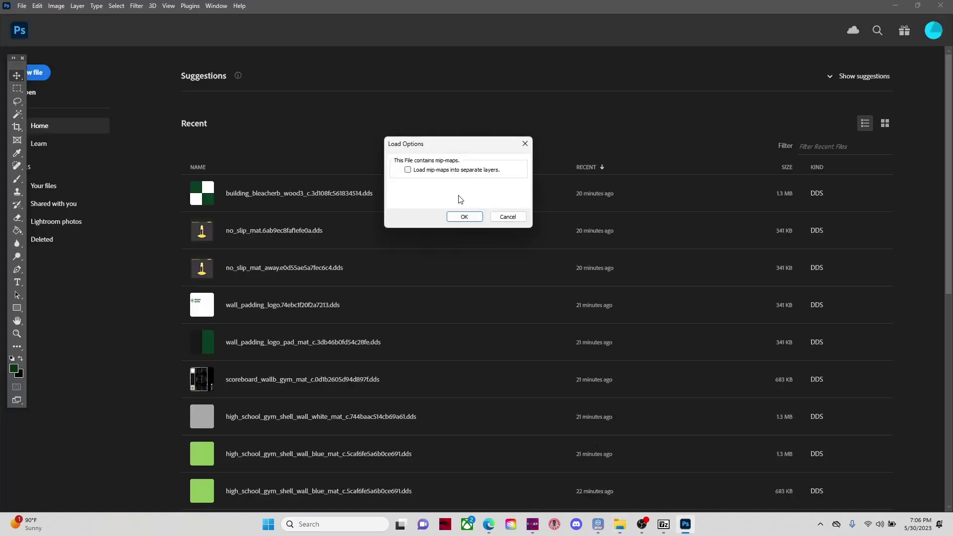
left_click(465, 216)
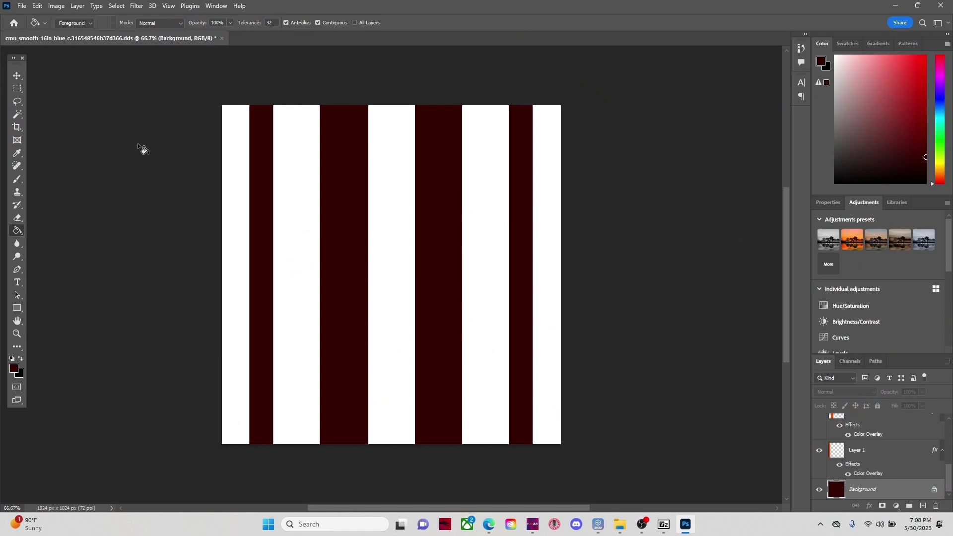
Save the texture to the Desktop under its original name as Intel Texture Works (*.DDS)
left_click(23, 7)
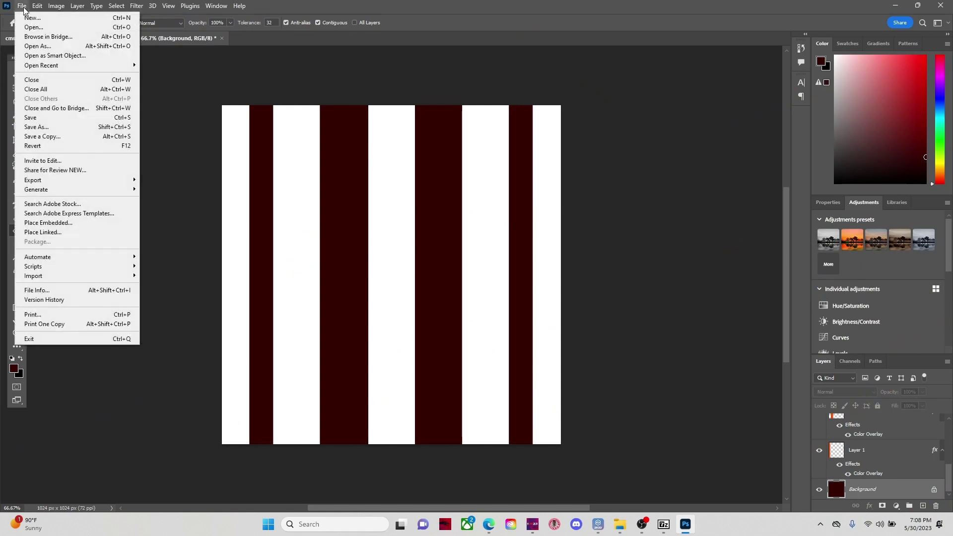
left_click(50, 127)
left_click(132, 221)
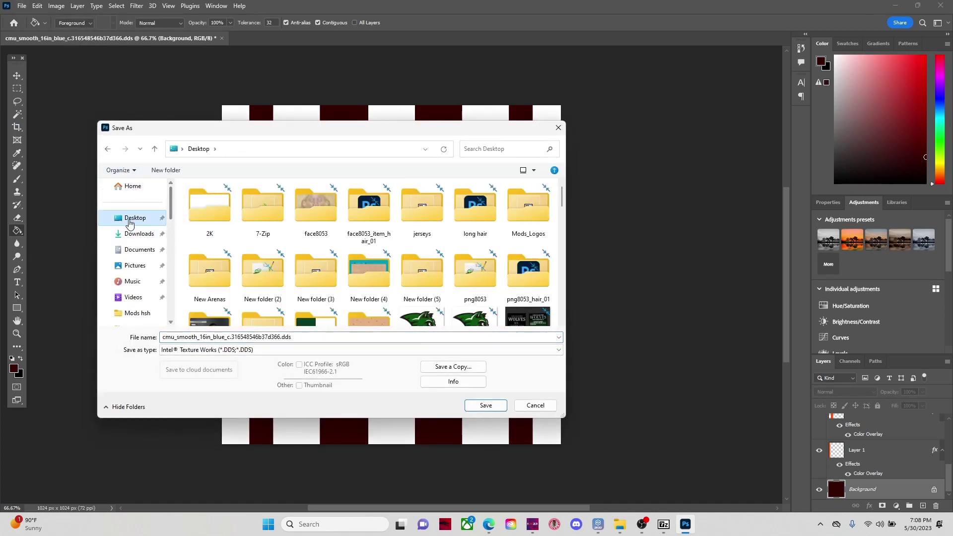
left_click(260, 351)
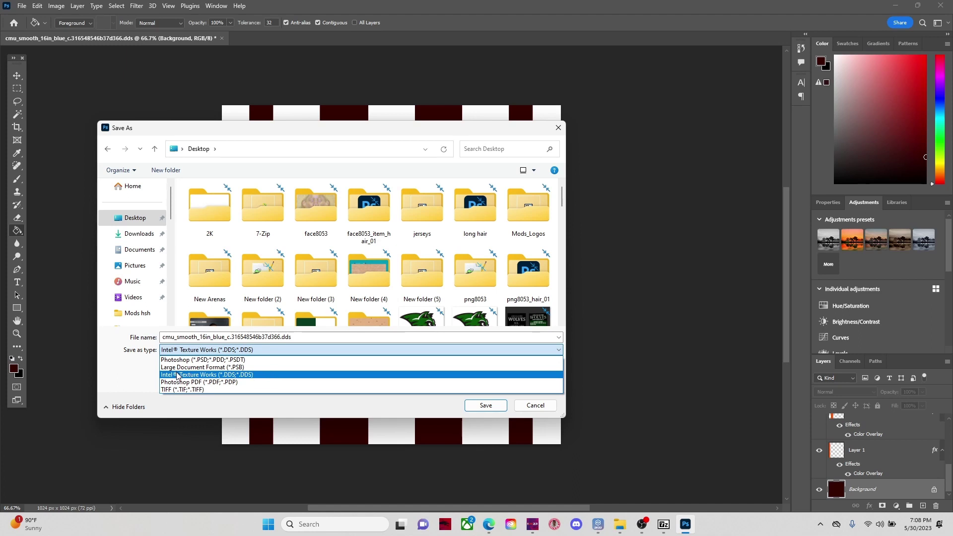
left_click(236, 376)
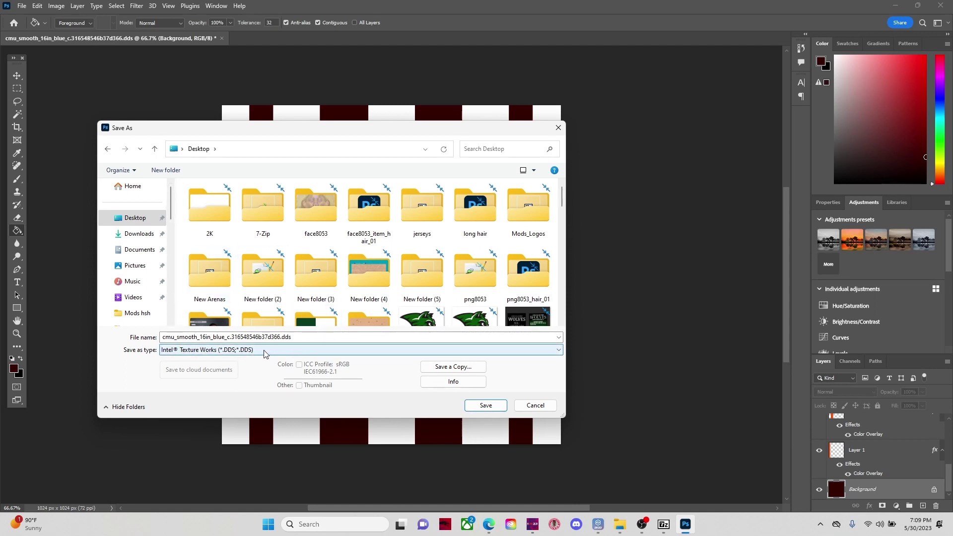
left_click(485, 406)
Replace the Desktop DDS using Color + Alpha and BC3, then return to the Mods hsh folder
left_click(500, 263)
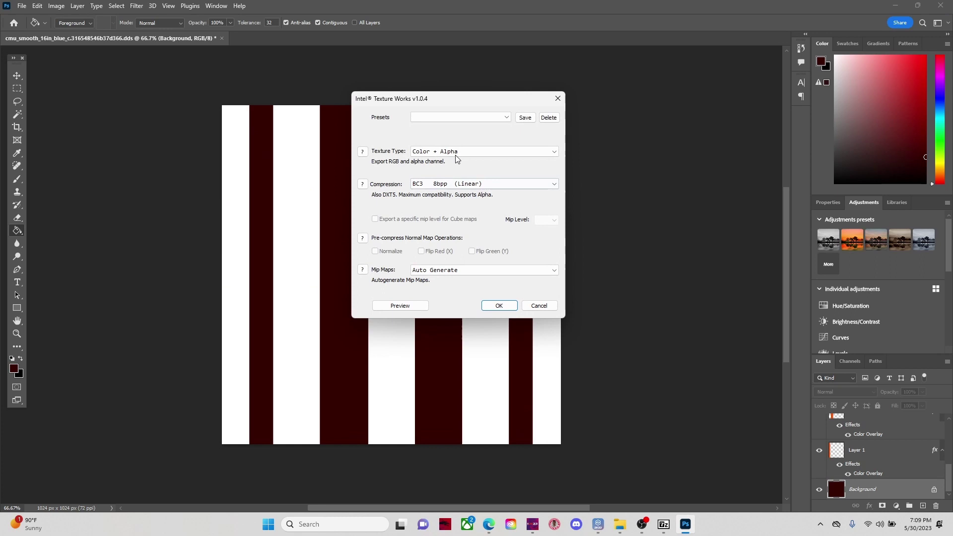
left_click(422, 153)
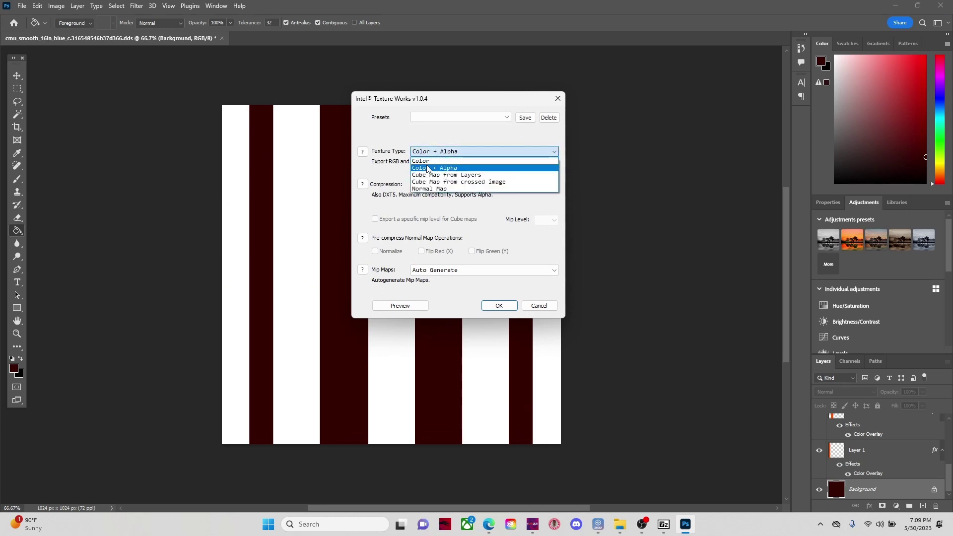
left_click(429, 168)
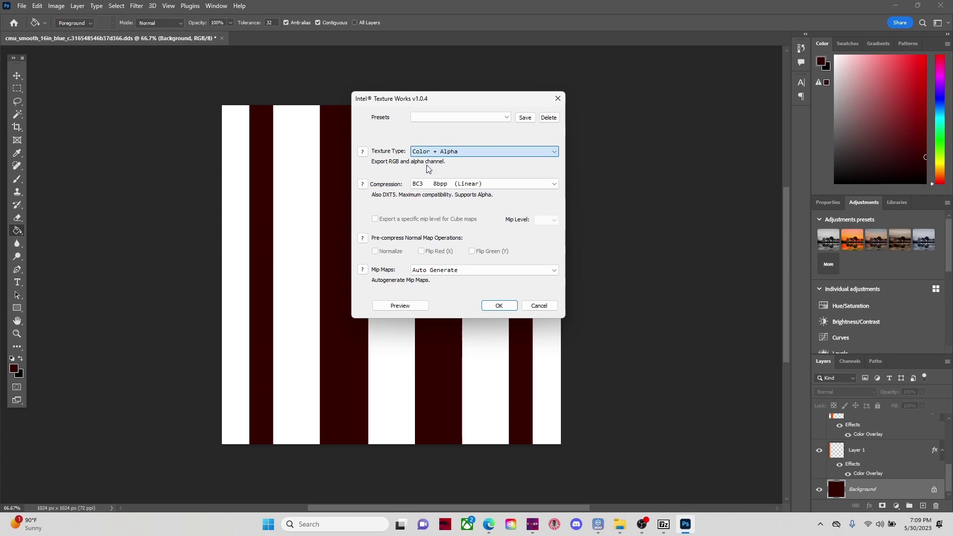
left_click(499, 307)
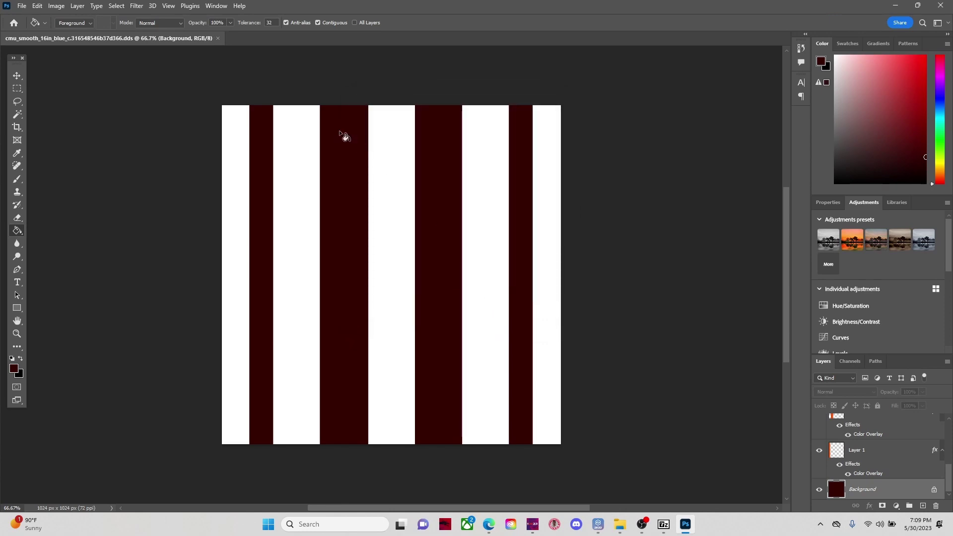
left_click(620, 524)
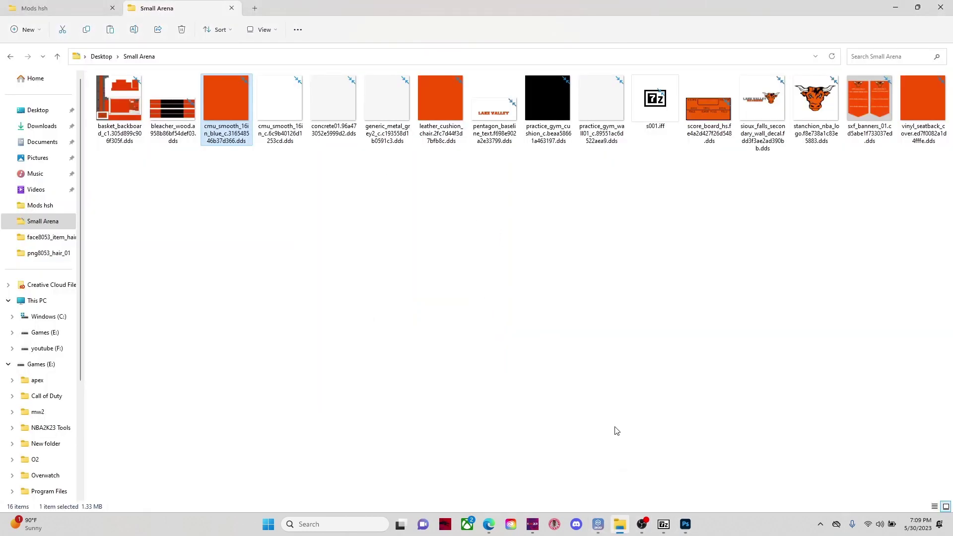
left_click(34, 8)
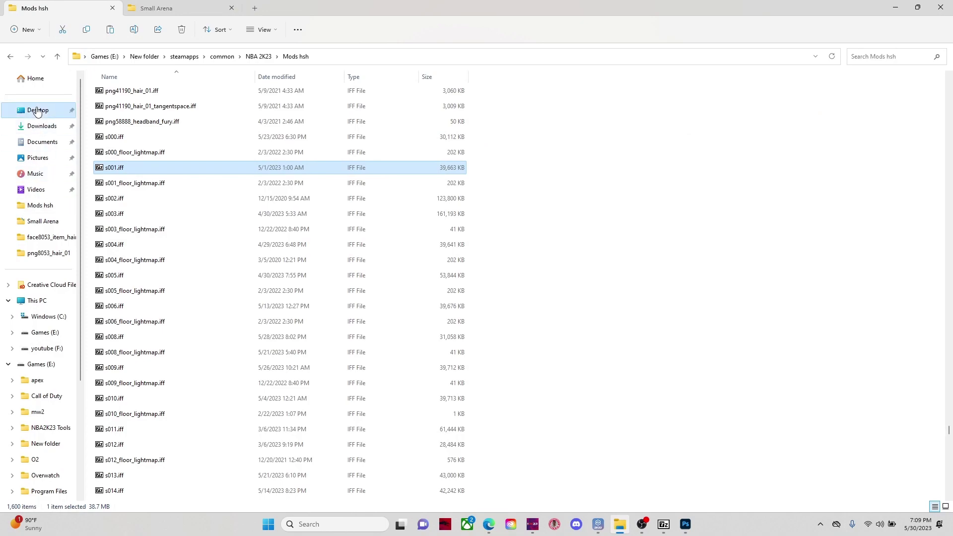
Dock 7-Zip beside the Desktop folder and copy cmu_smooth_16in_blue.dds into s001.iff
left_click(38, 110)
scroll(332, 231, "down", 3)
mouse_move(664, 525)
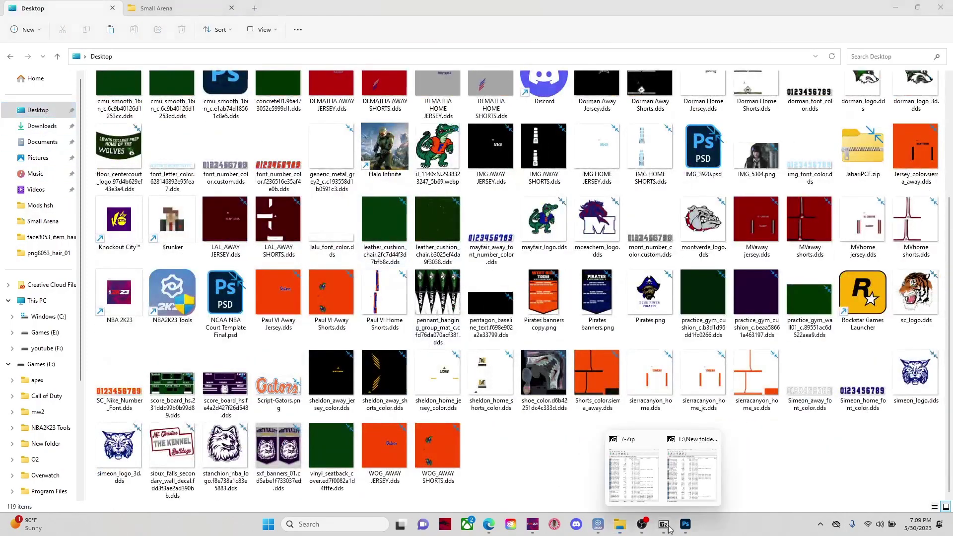
left_click(699, 469)
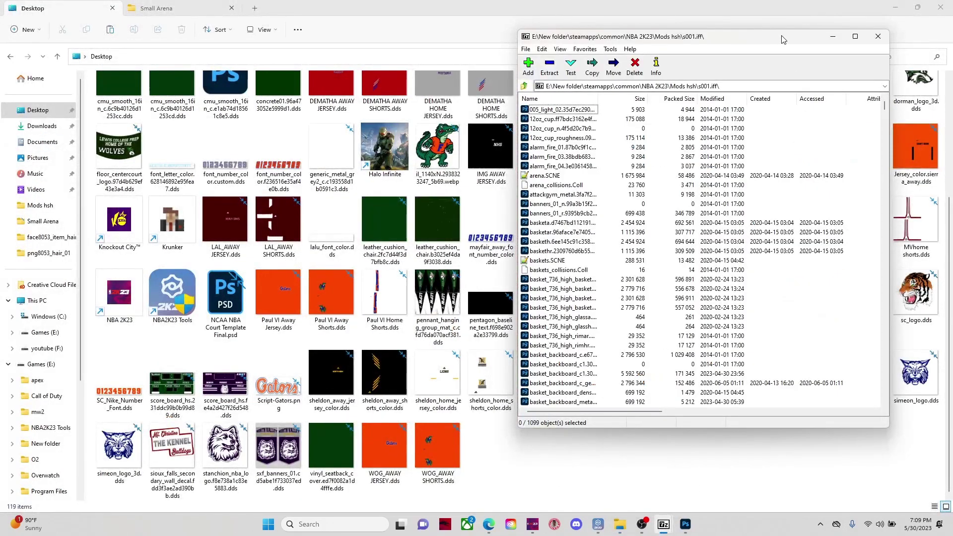
left_click_drag(781, 34, 327, 18)
left_click(125, 109)
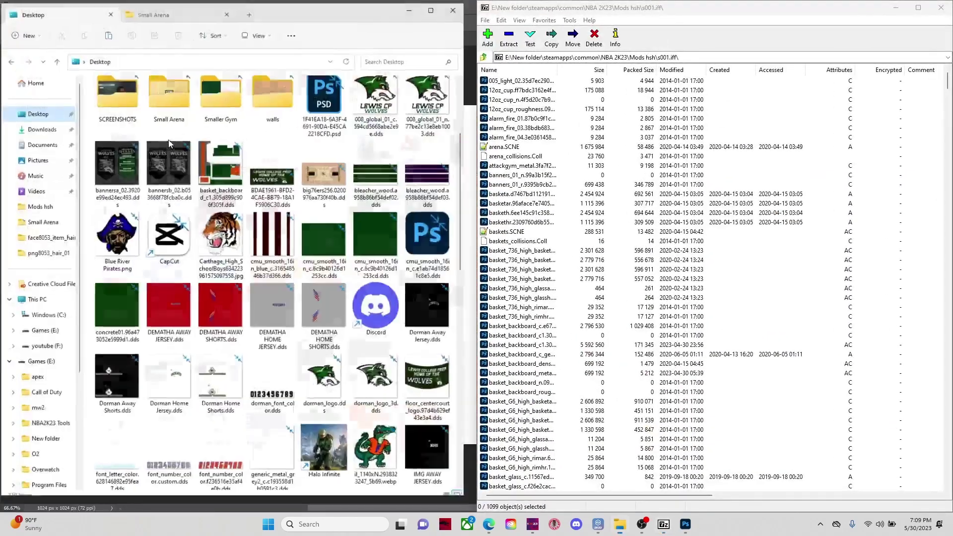
scroll(389, 306, "down", 10)
scroll(362, 357, "up", 3)
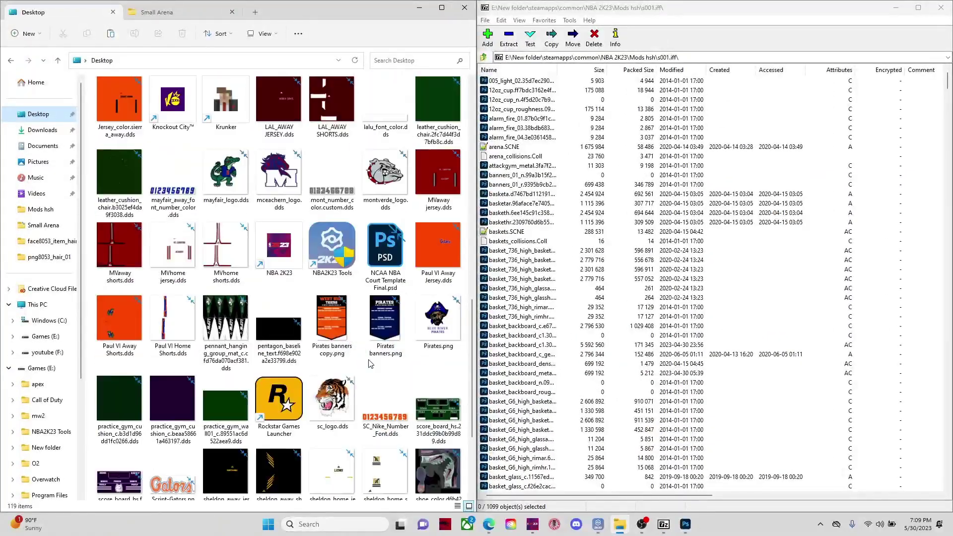
scroll(345, 324, "up", 10)
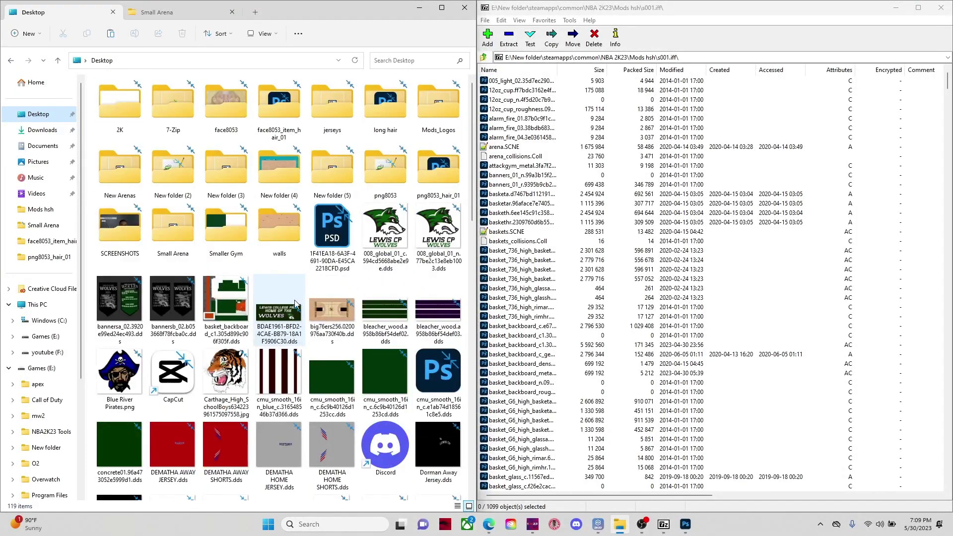
left_click_drag(269, 373, 497, 282)
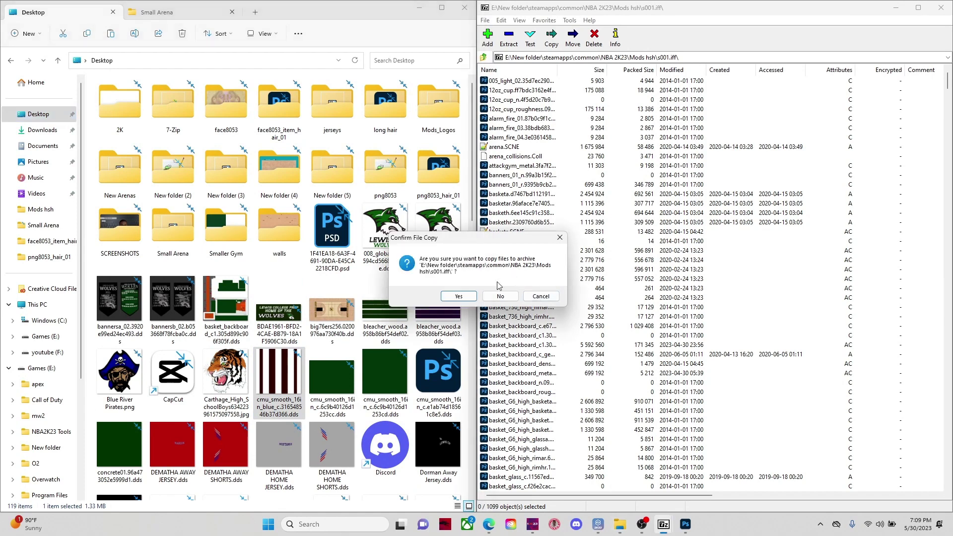
key("Return")
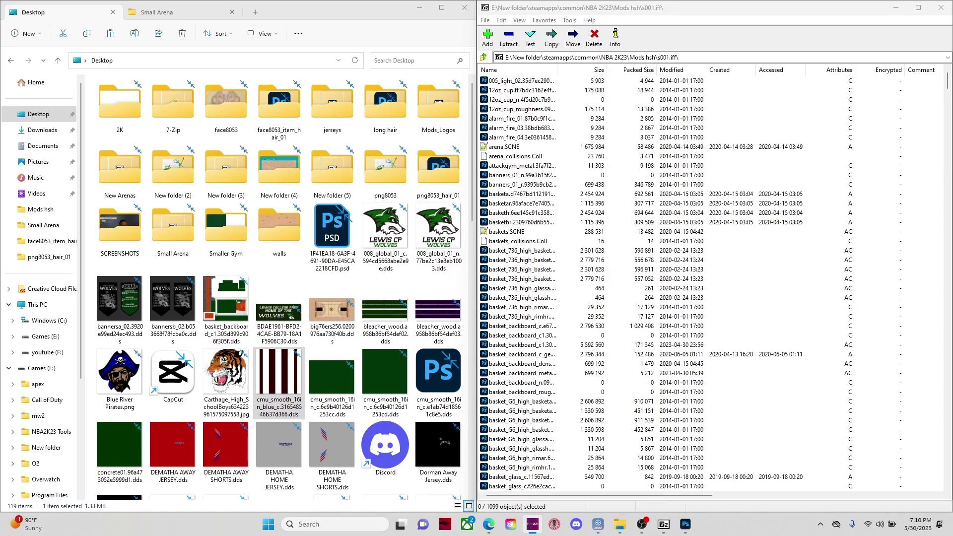
Open Design Arena to view the court textures, then exit to Relocation choosing Remove Changes
key("Return")
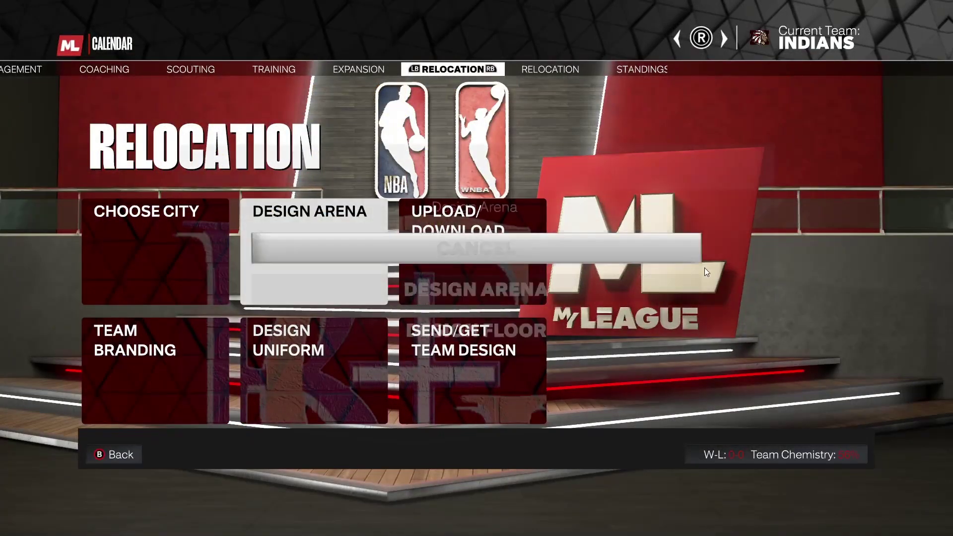
key("Down")
key("Return")
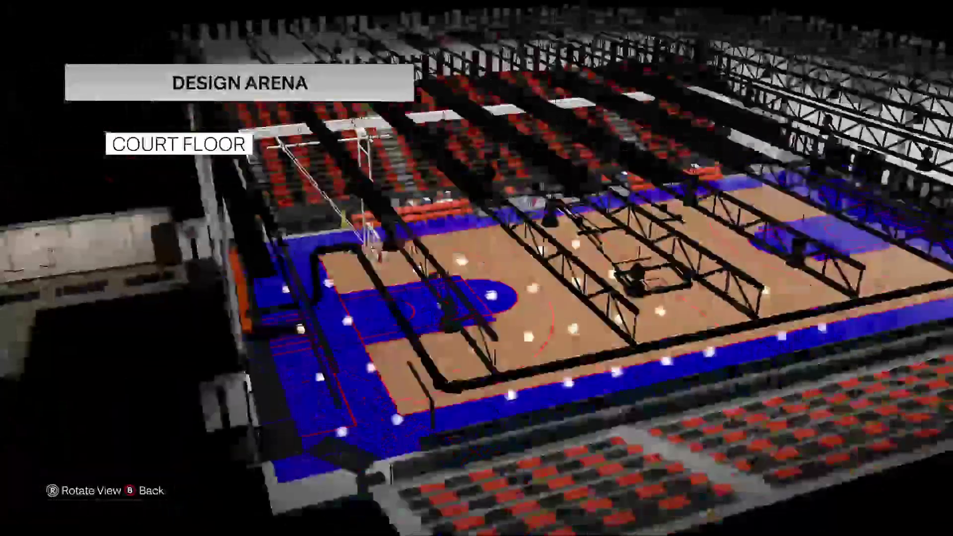
key("Escape")
key("Down")
key("Return")
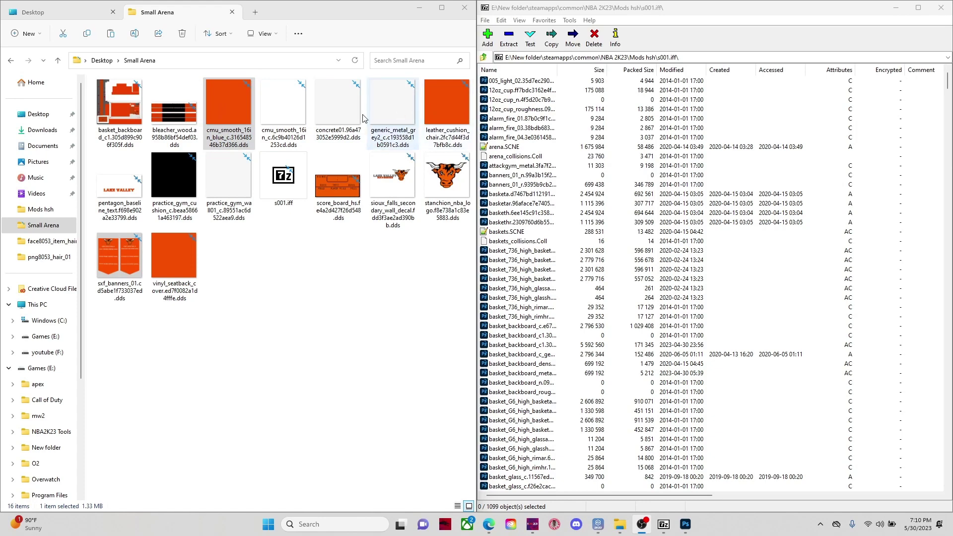
Open the leather_cushion_chair DDS from the Small Arena folder in Photoshop
left_click(228, 111)
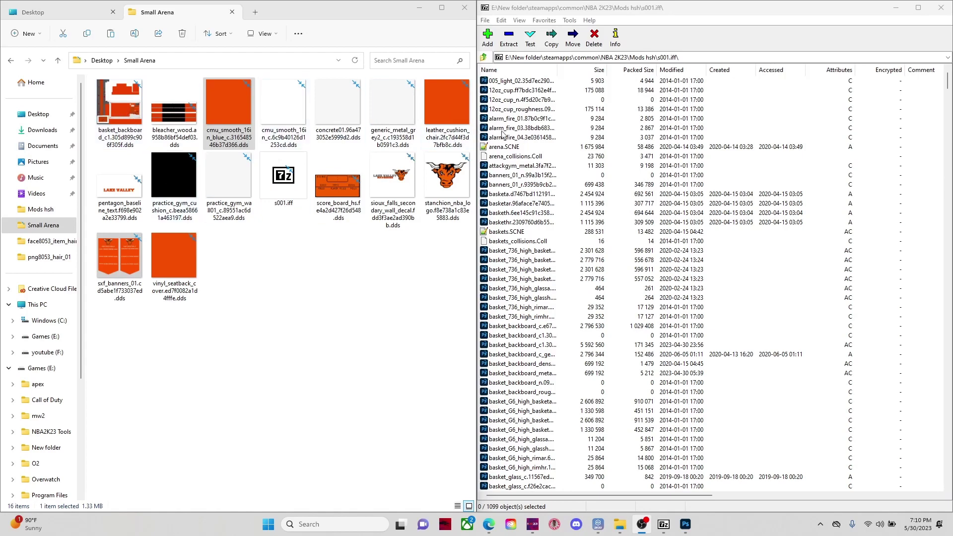
left_click(450, 103)
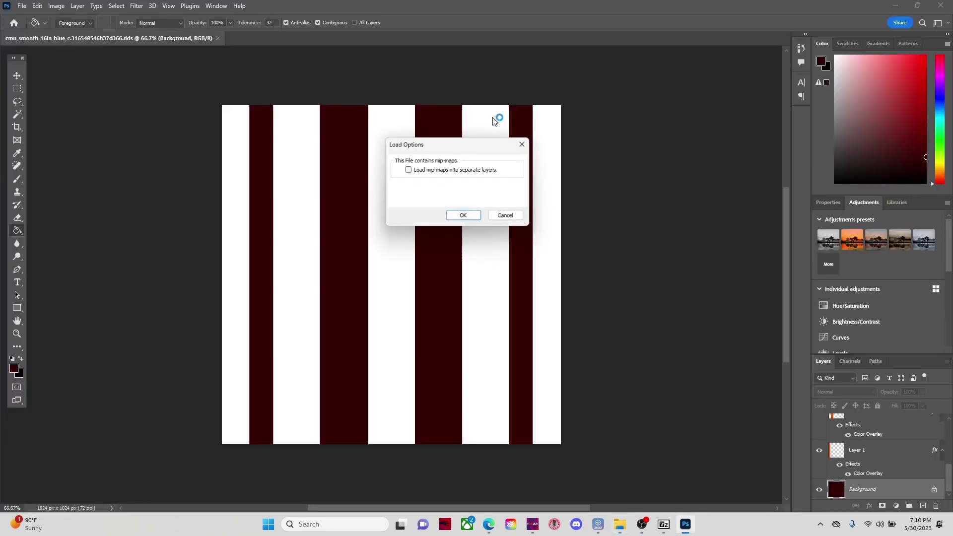
Load the chair texture without mip-maps, fill it dark maroon, and save to the Desktop
left_click(460, 218)
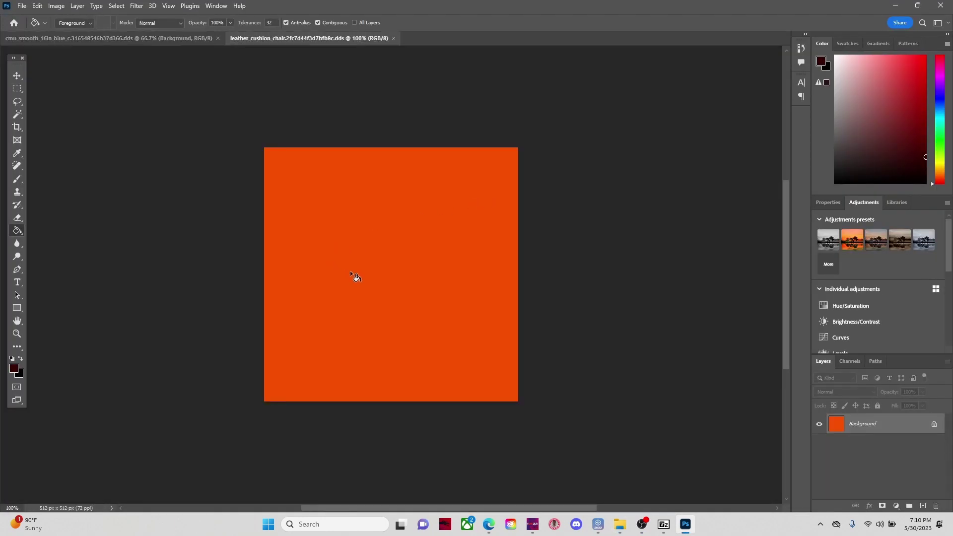
left_click(335, 293)
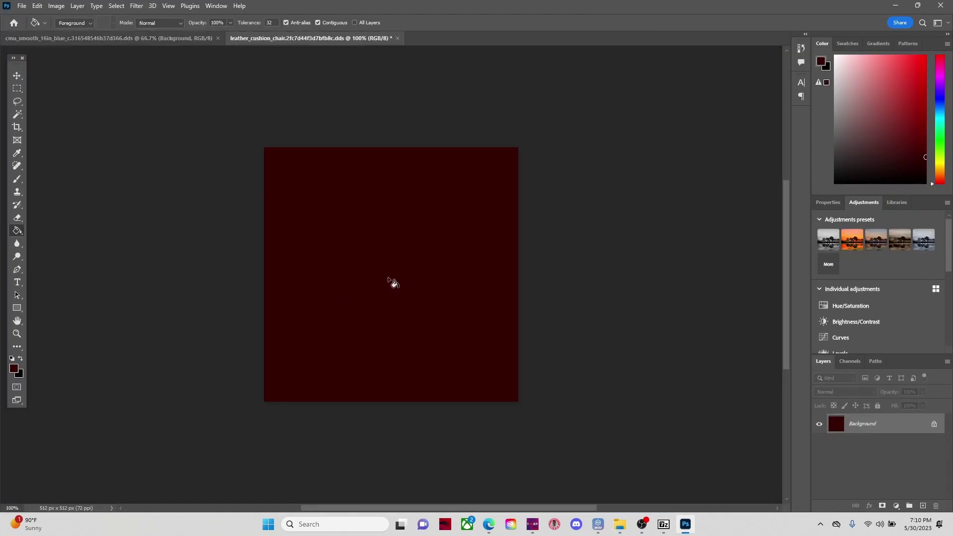
left_click(23, 6)
left_click(55, 128)
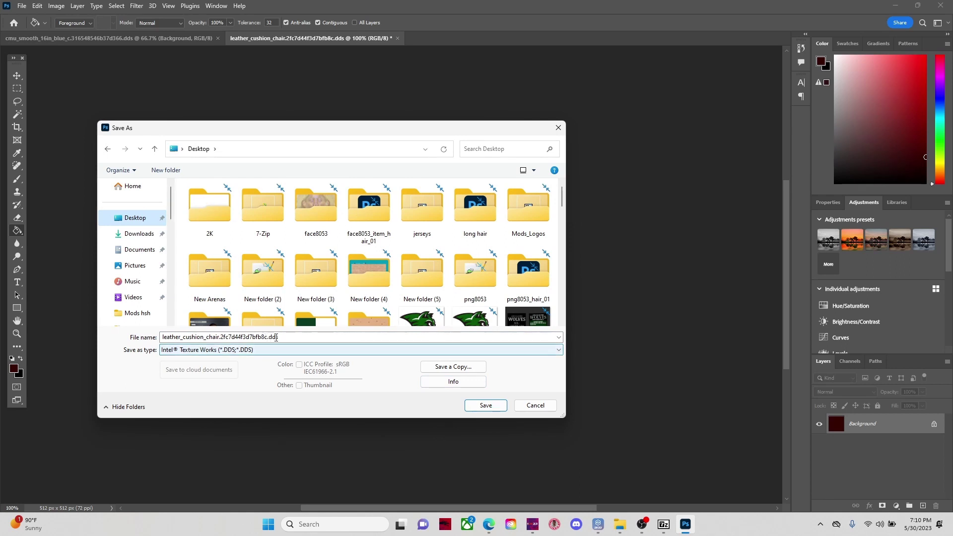
left_click(491, 406)
Replace the existing Desktop DDS, exporting with Intel Texture Works type Color
left_click(506, 266)
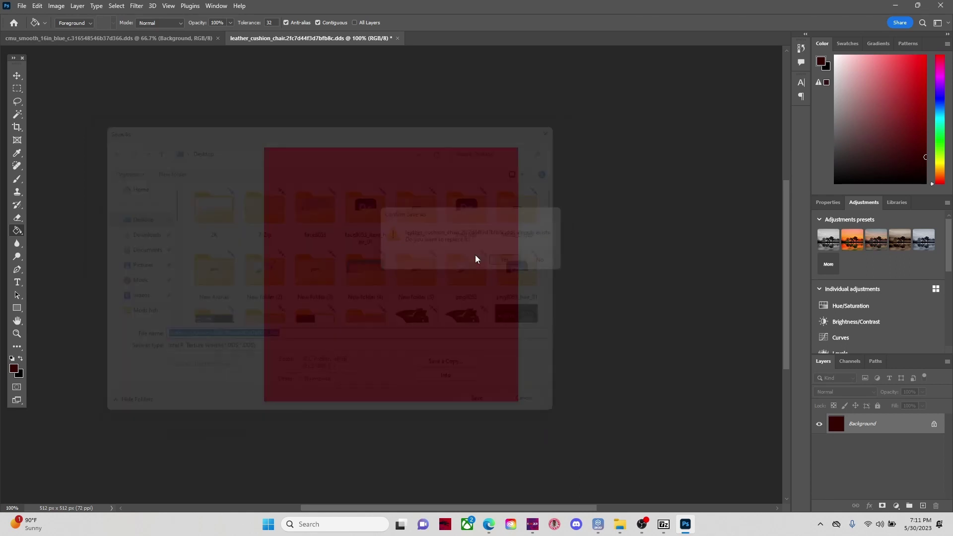
left_click(484, 151)
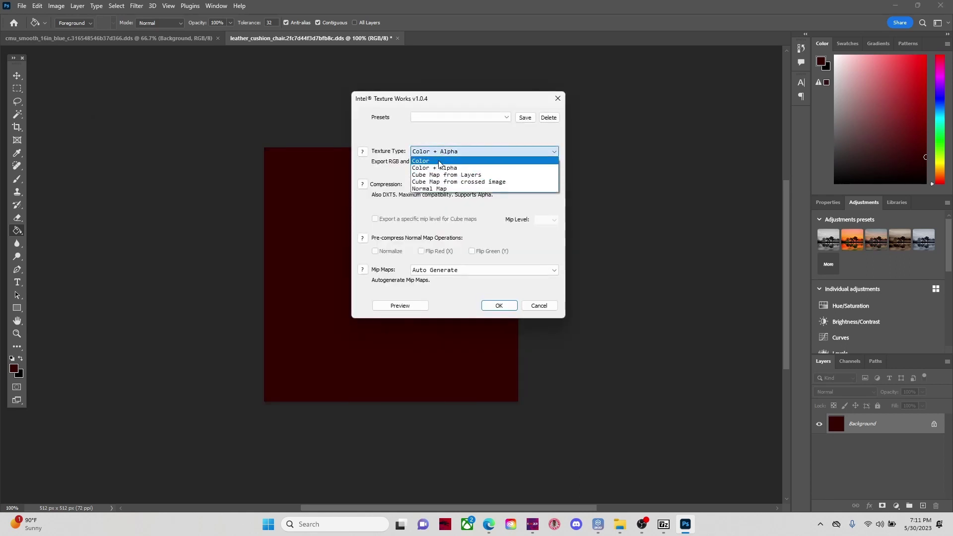
left_click(432, 166)
left_click(493, 306)
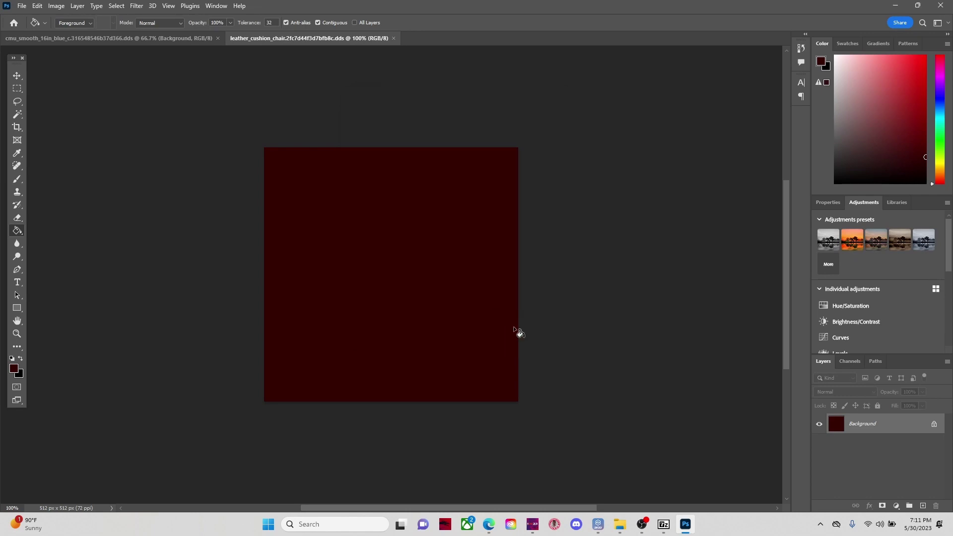
left_click(618, 527)
Copy the maroon leather_cushion_chair DDS from the Desktop into the s001.iff archive
mouse_move(664, 525)
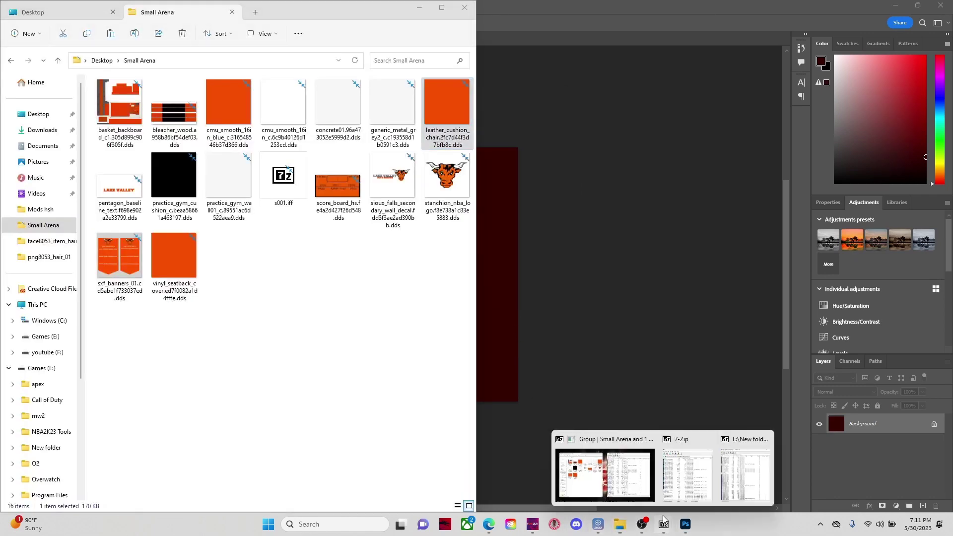
left_click(745, 472)
left_click(33, 12)
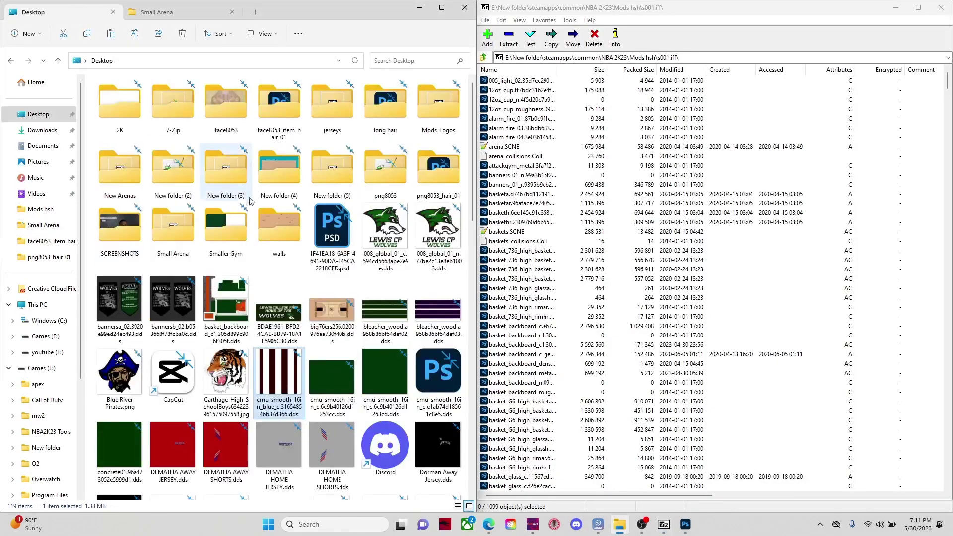
left_click(436, 456)
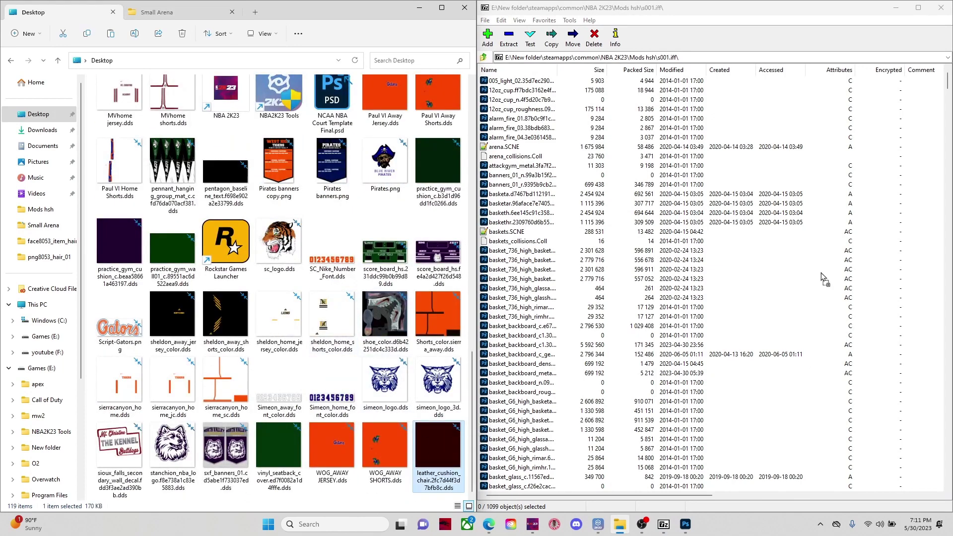
left_click_drag(824, 279, 798, 281)
left_click(460, 300)
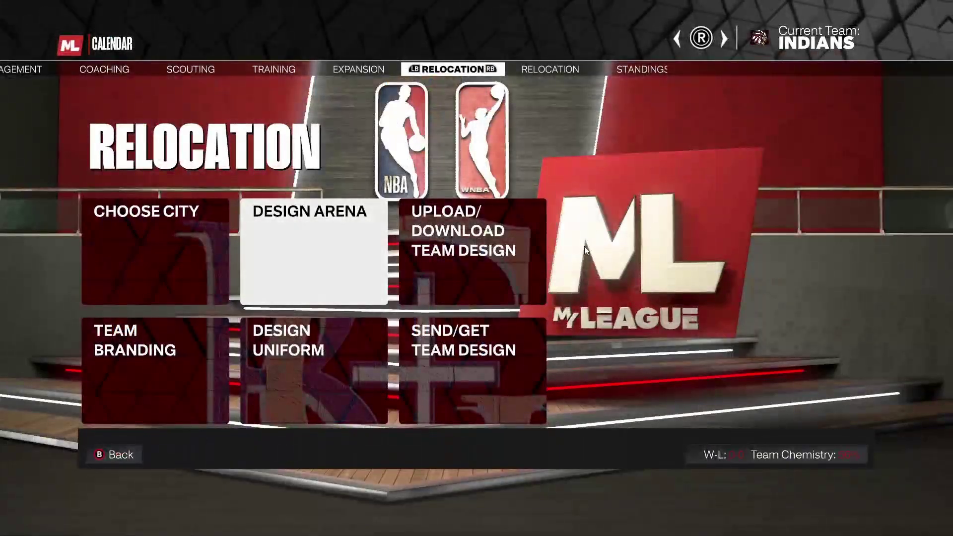
Look around the arena in the Design Floor builder, then leave back to Relocation
key("Return")
key("Return")
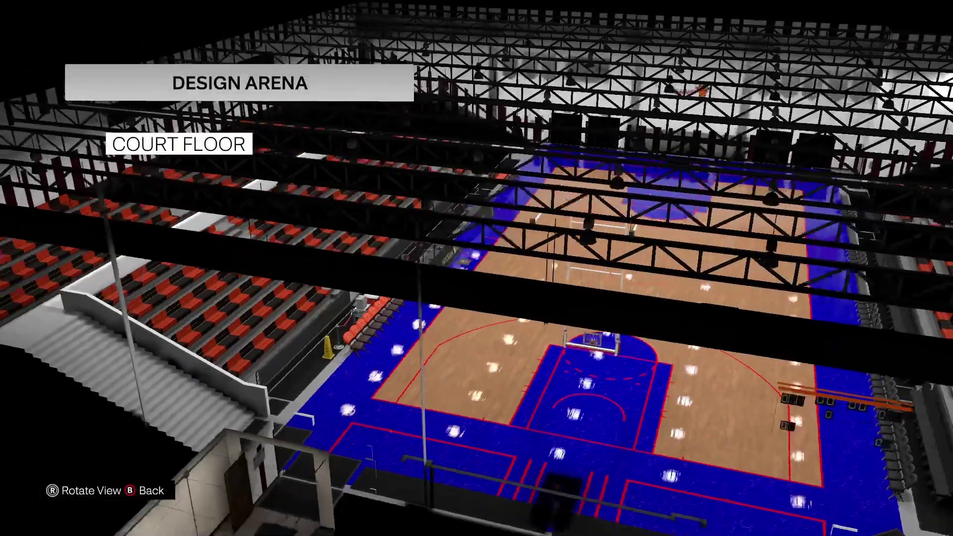
key("Escape")
key("Return")
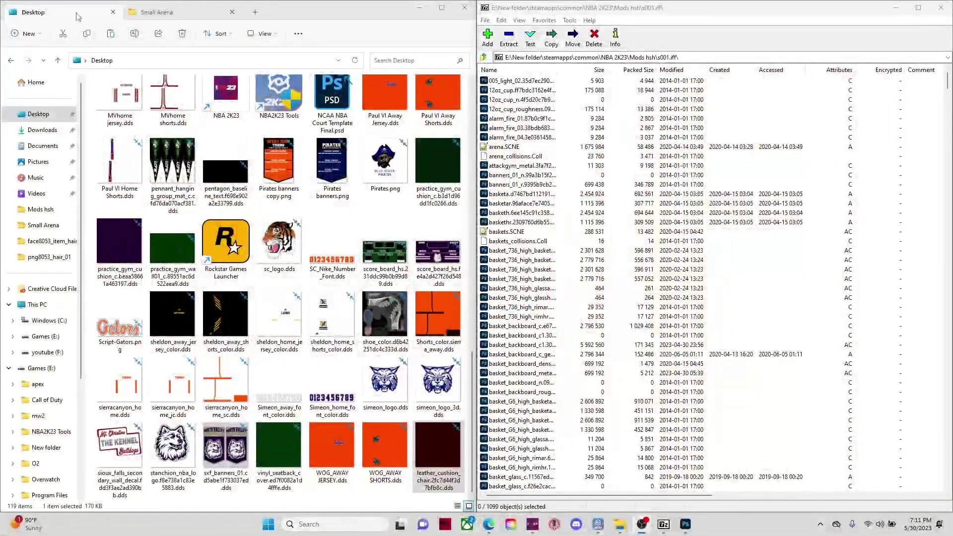
Open stanchion_nba_logo.dds from the Small Arena folder in Photoshop
left_click(156, 12)
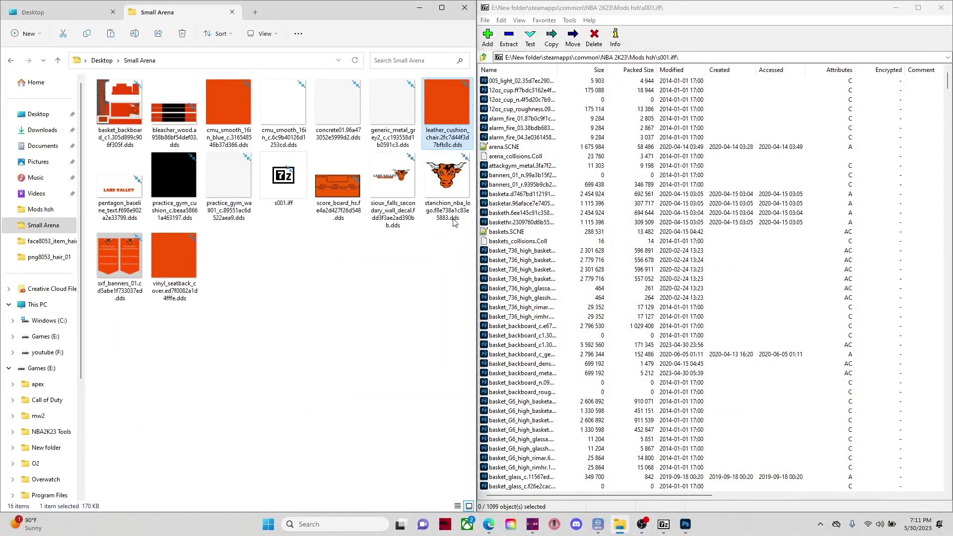
left_click(446, 188)
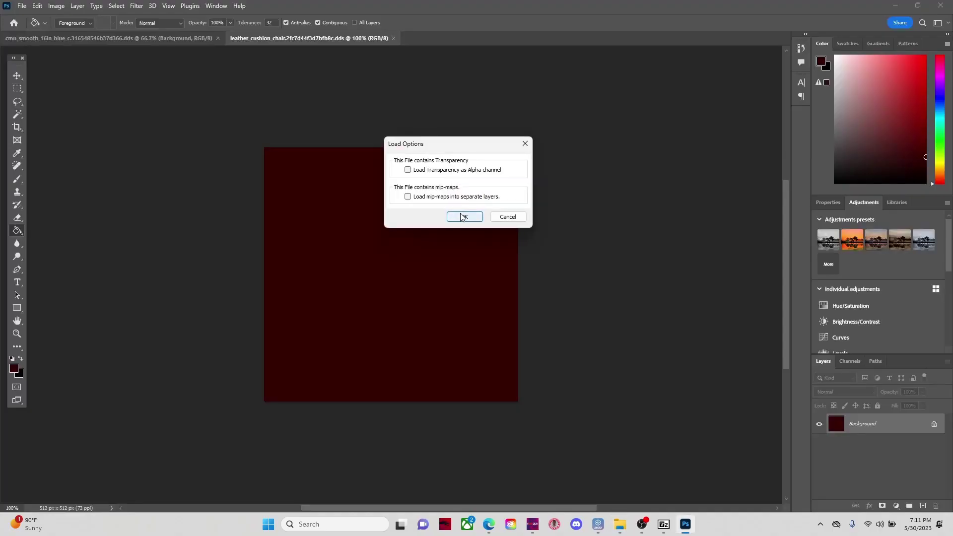
left_click(463, 216)
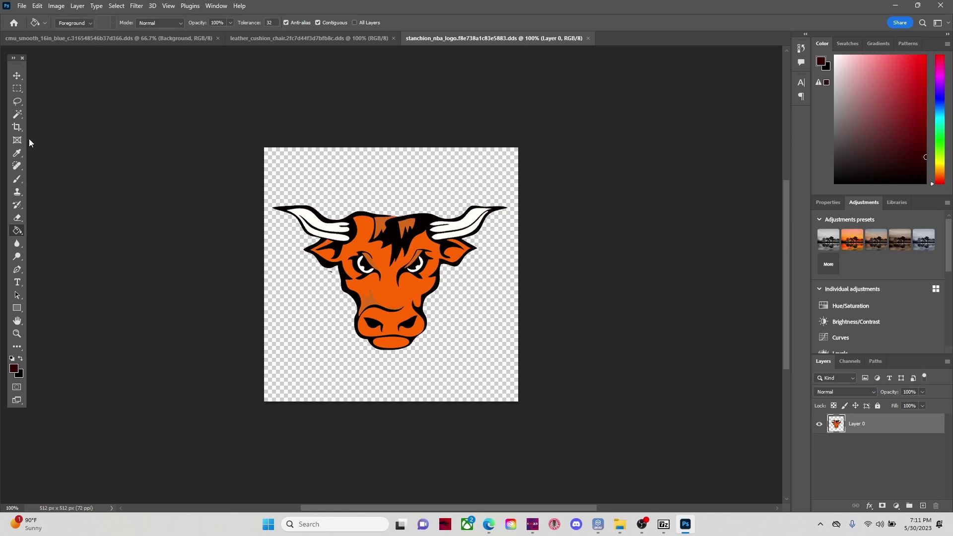
Erase the bull logo from the stanchion texture with the Eraser, leaving transparency
left_click(820, 426)
left_click(21, 6)
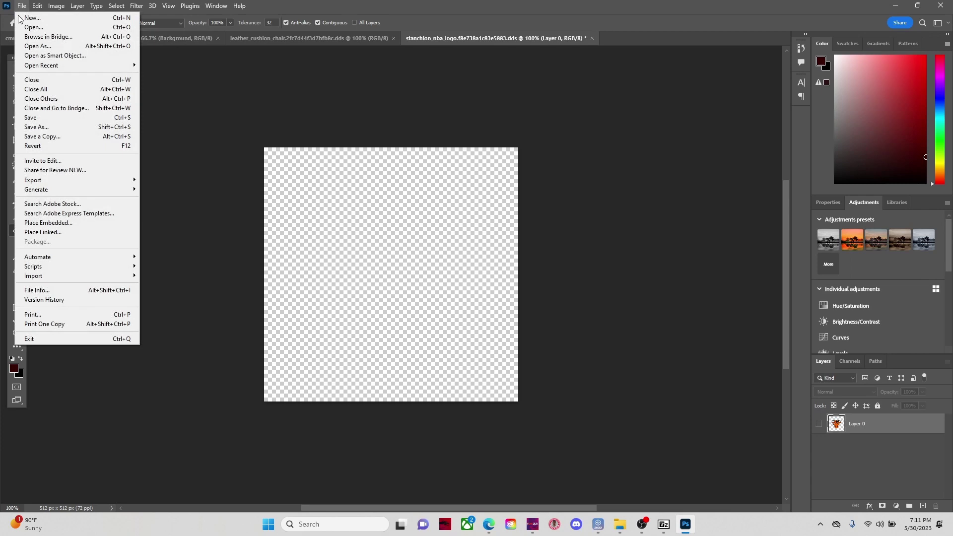
left_click(45, 127)
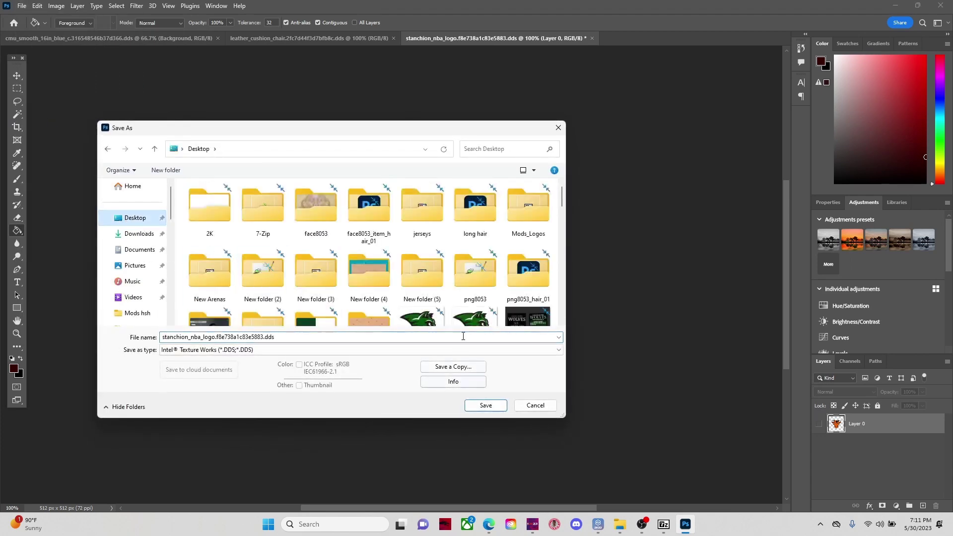
left_click(558, 127)
left_click(819, 424)
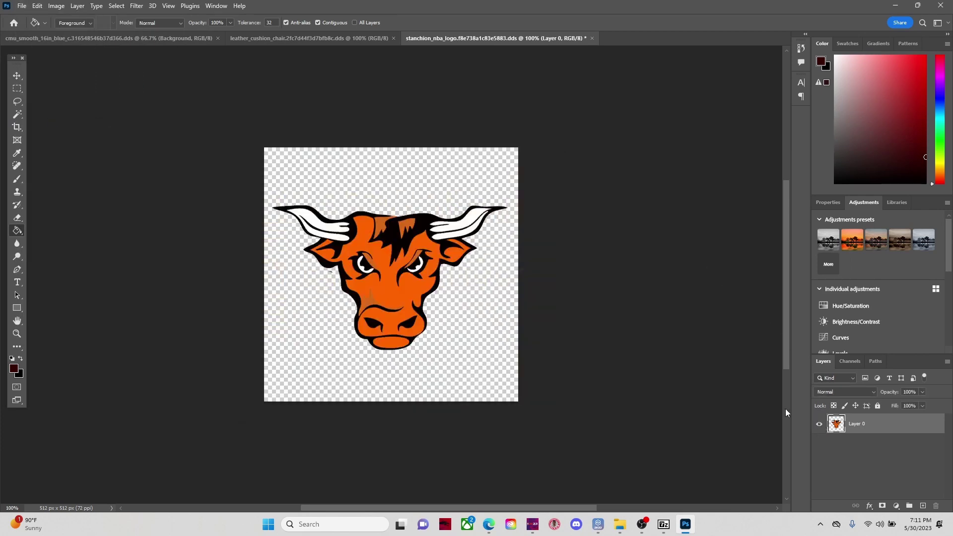
left_click(17, 217)
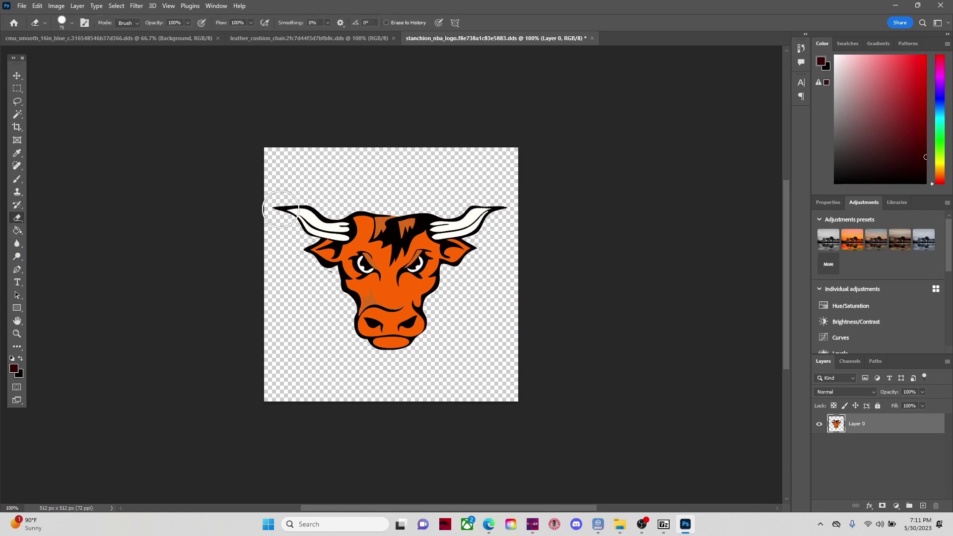
mouse_move(280, 209)
left_mouse_down()
mouse_move(364, 206)
mouse_move(416, 248)
mouse_move(369, 247)
mouse_move(487, 219)
mouse_move(493, 207)
mouse_move(499, 226)
mouse_move(412, 287)
mouse_move(415, 325)
mouse_move(427, 310)
mouse_move(315, 243)
left_mouse_up()
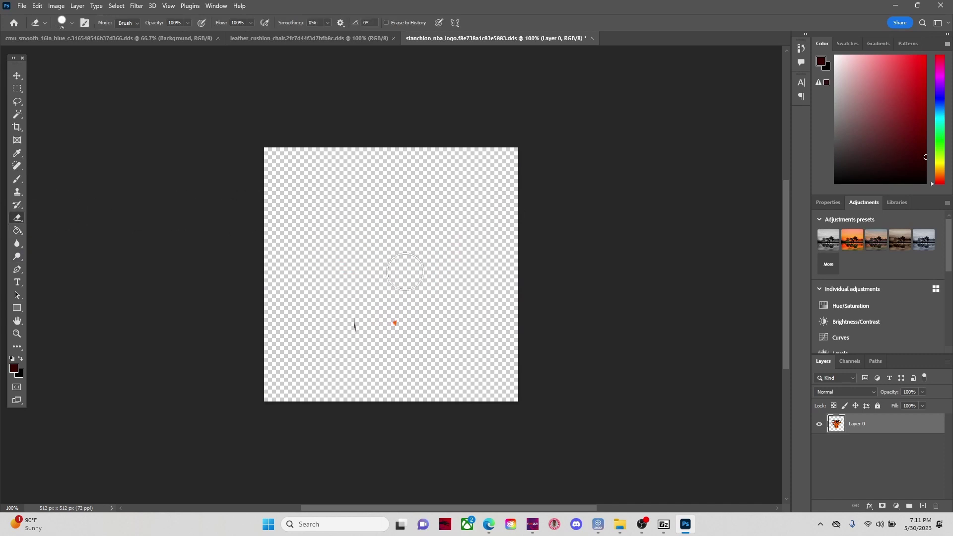
Save the stanchion texture over its Desktop DDS with Color + Alpha texture type
left_click(21, 6)
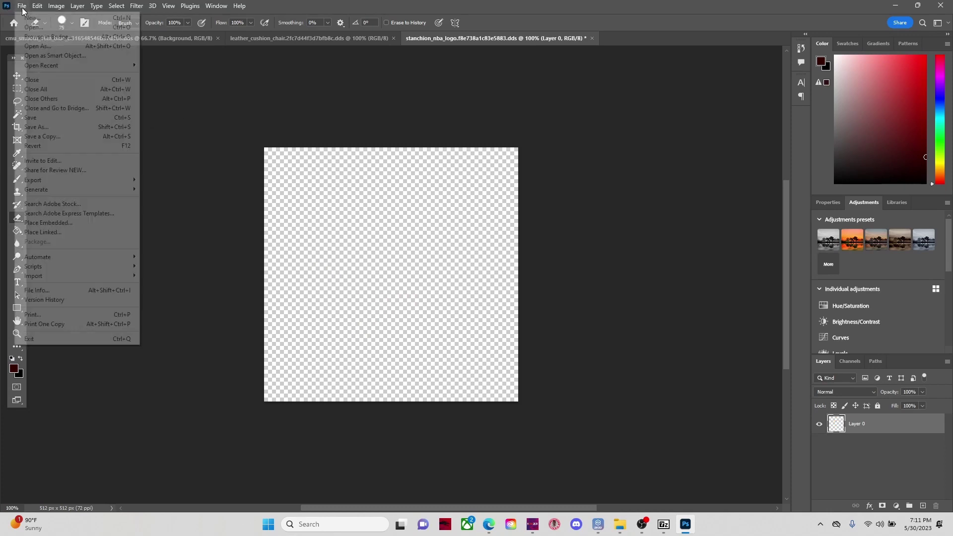
left_click(44, 118)
left_click(135, 218)
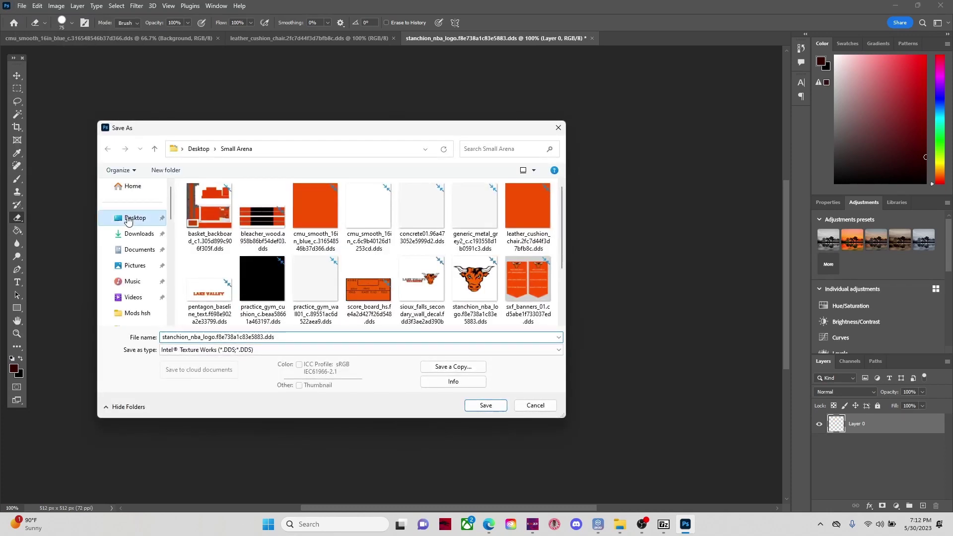
left_click(485, 405)
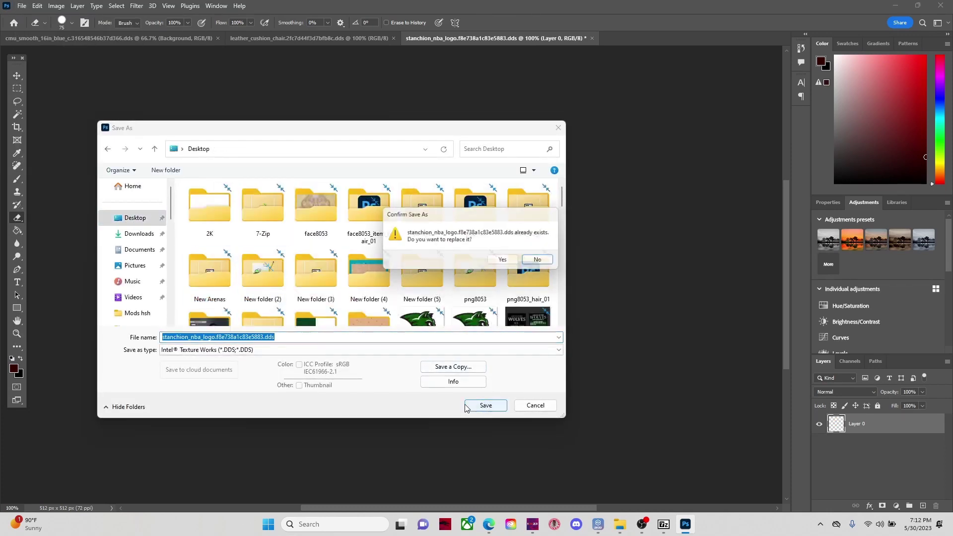
left_click(504, 263)
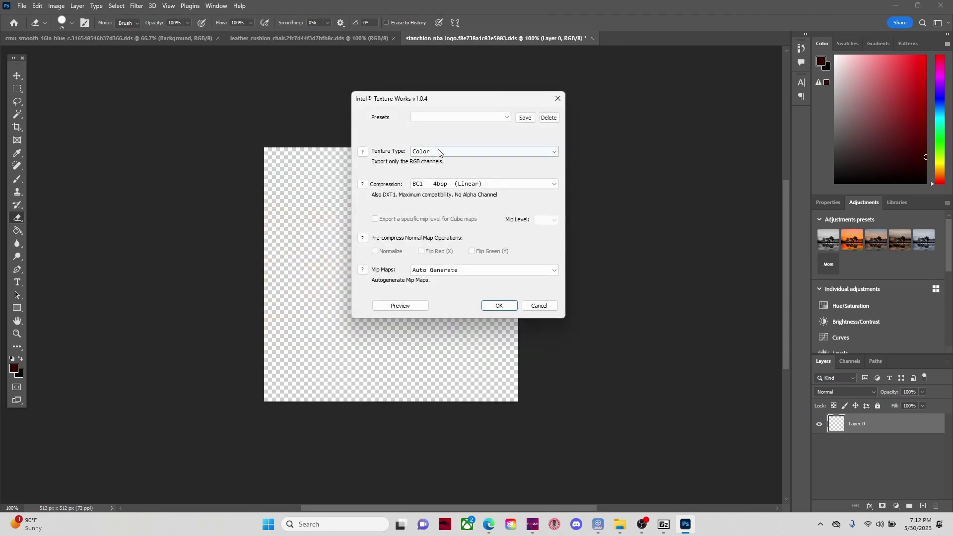
left_click(438, 151)
left_click(439, 160)
left_click(499, 306)
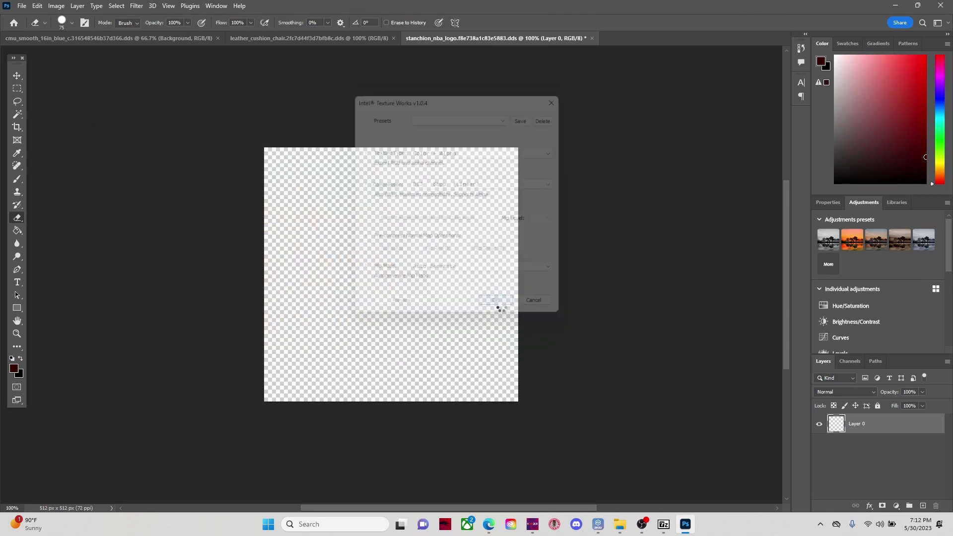
mouse_move(658, 528)
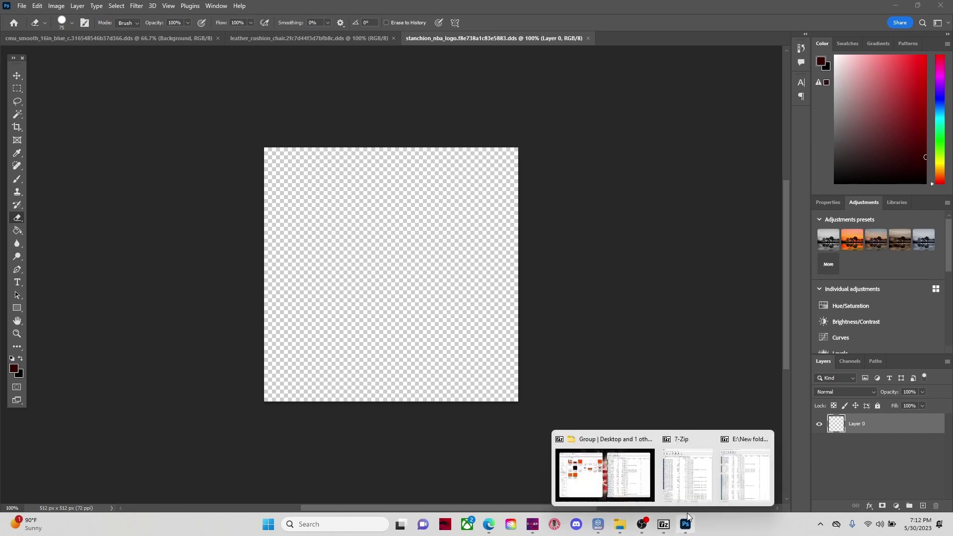
left_click(759, 464)
Copy the erased stanchion_nba_logo DDS from the Desktop into the s001.iff archive
mouse_move(613, 530)
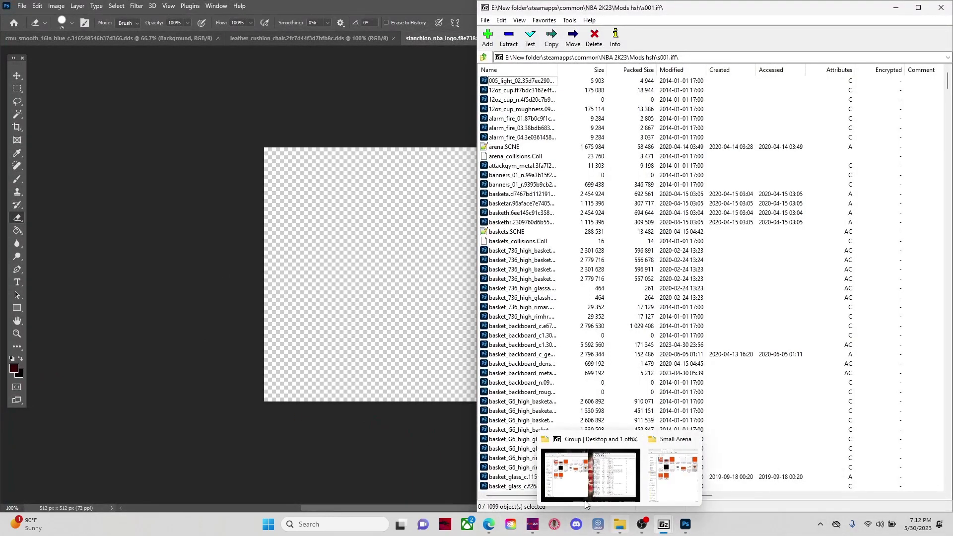
left_click(688, 477)
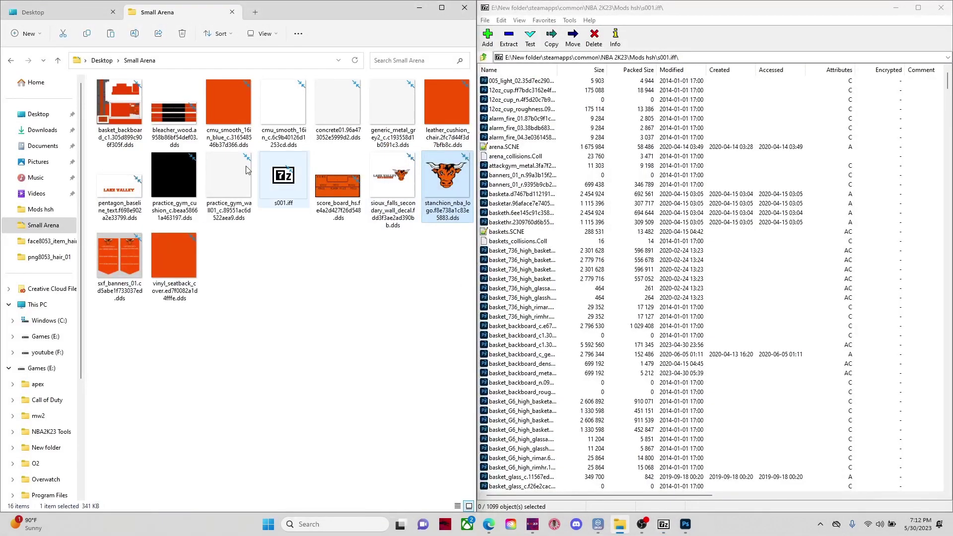
left_click(70, 12)
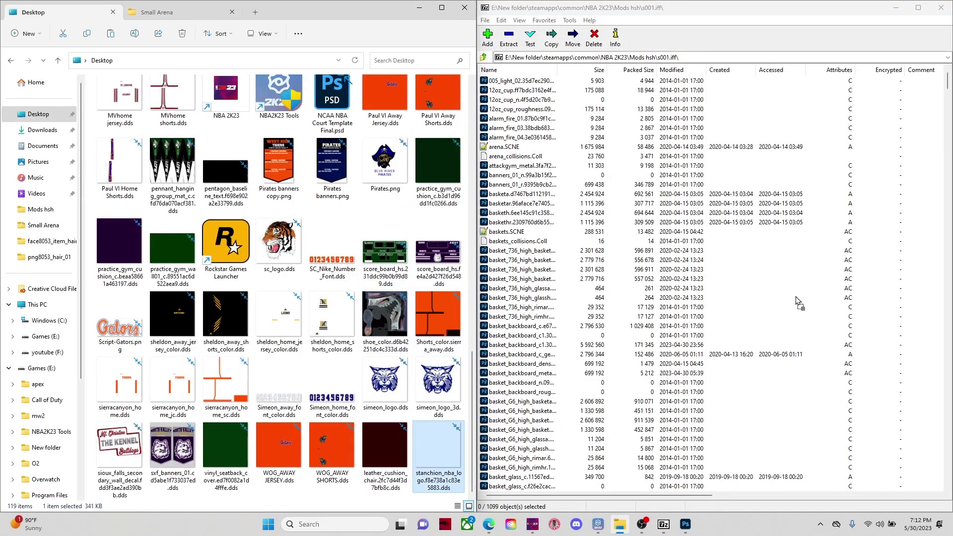
left_click_drag(799, 303, 483, 309)
key("Return")
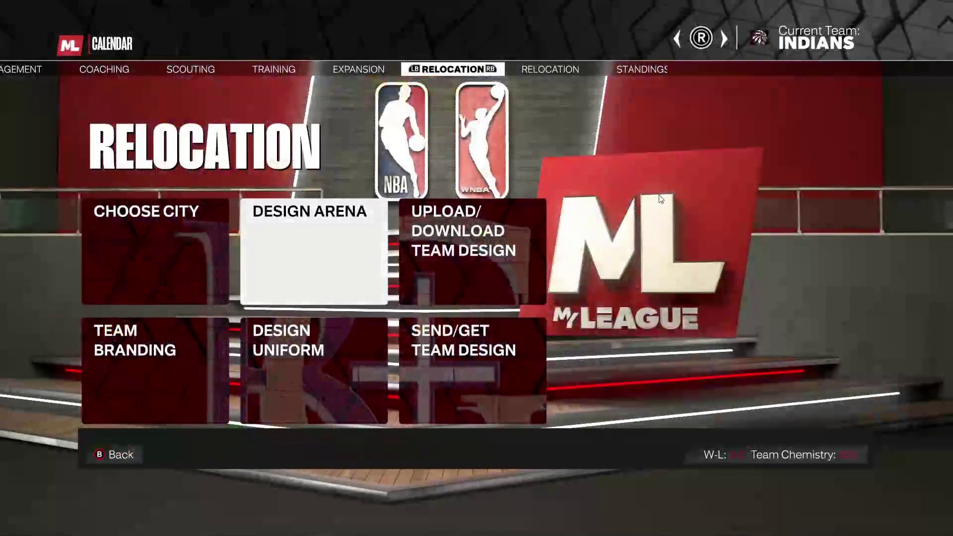
In NBA 2K23, choose Design Arena > Design Floor to reload the court builder
key("Return")
key("Down")
key("Down")
key("Return")
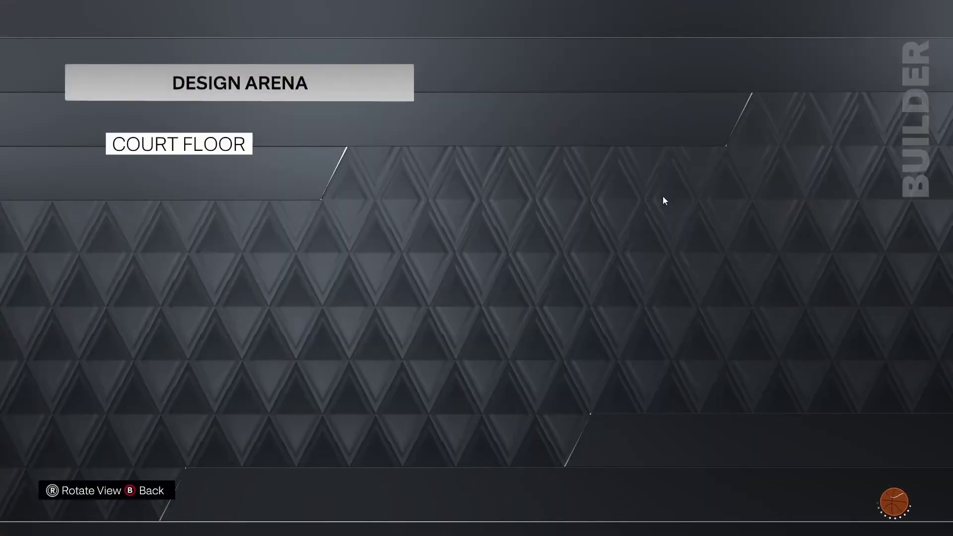